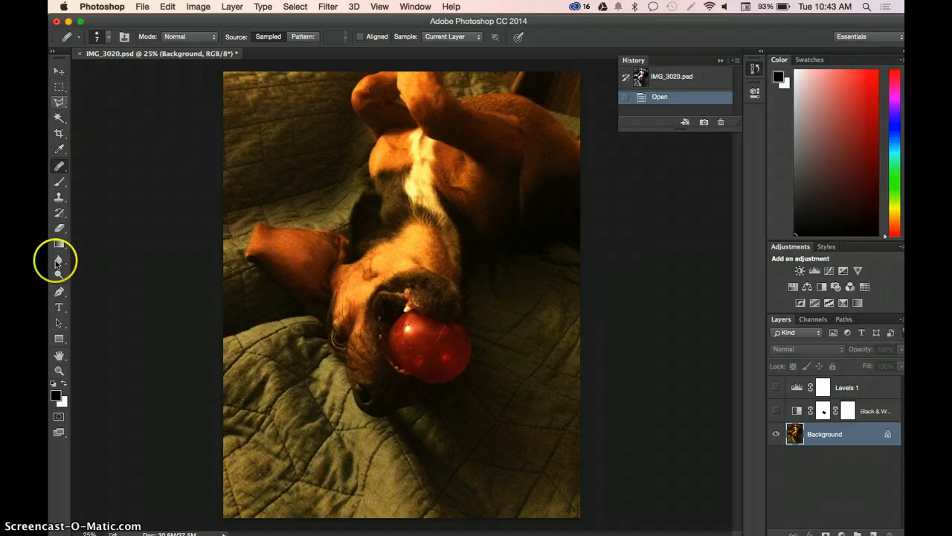
# - Enter Quick Mask mode and change the mask overlay color to light blue (00ccff)
pyautogui.click(59, 418)
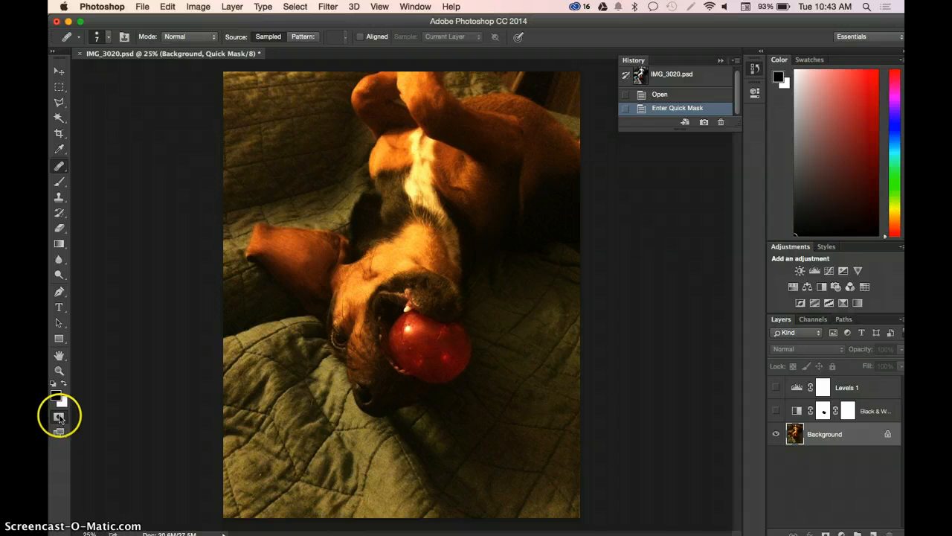
pyautogui.doubleClick(60, 419)
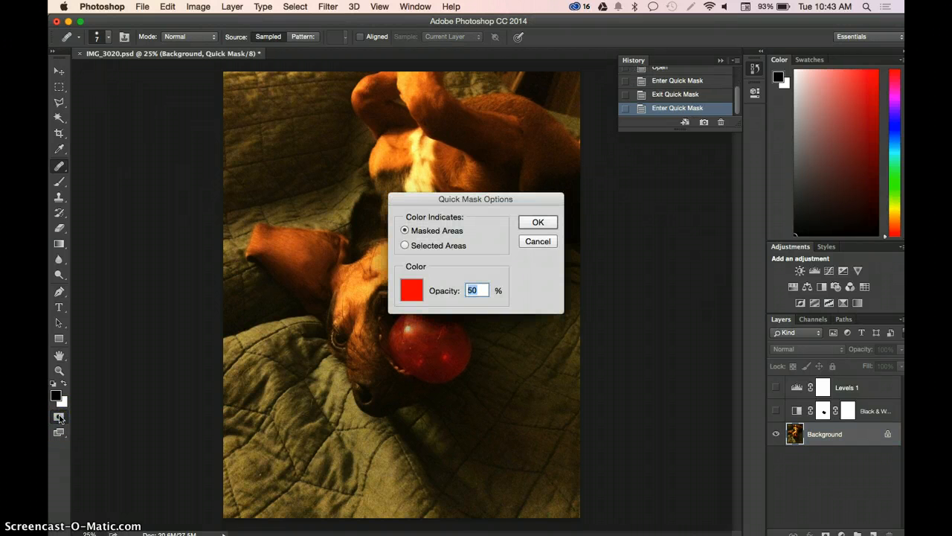
pyautogui.click(412, 289)
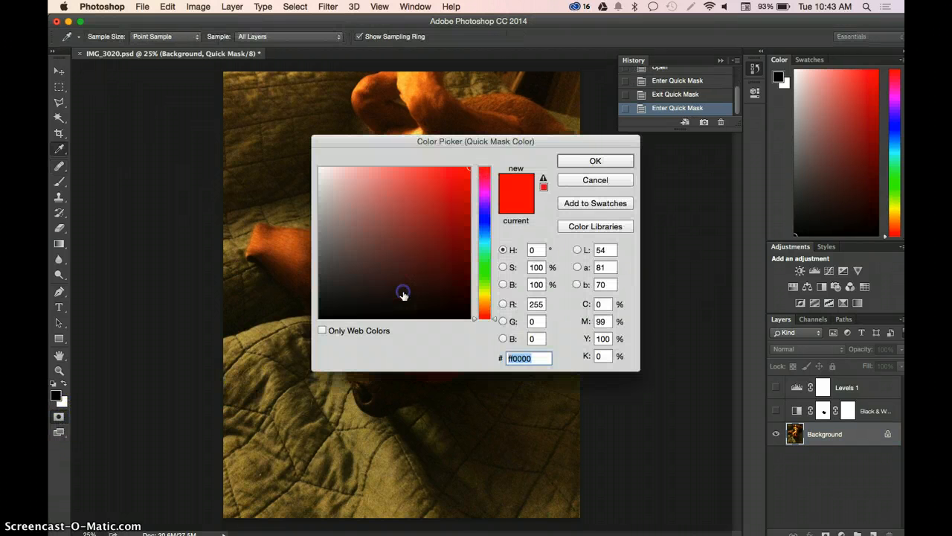
pyautogui.moveTo(546, 140); pyautogui.dragTo(787, 52)
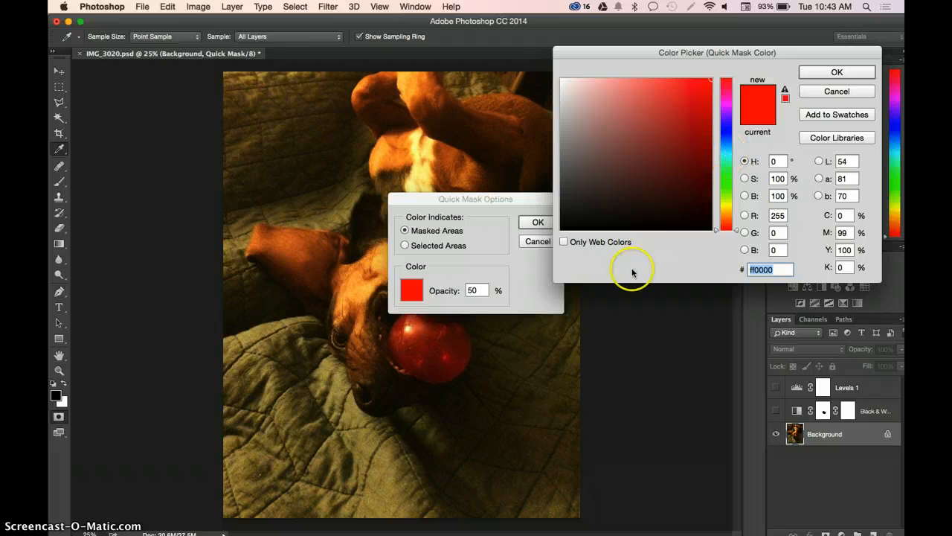
pyautogui.click(729, 149)
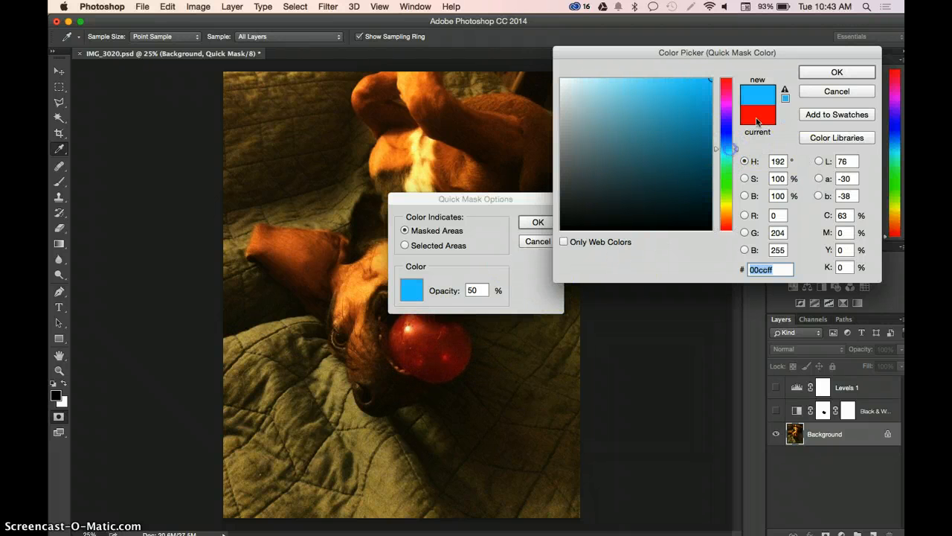
pyautogui.click(818, 72)
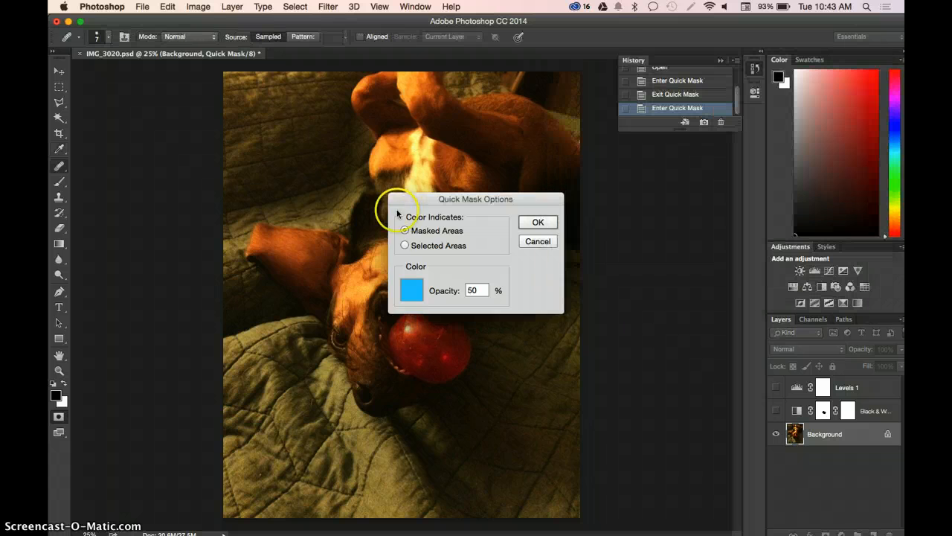
pyautogui.click(540, 222)
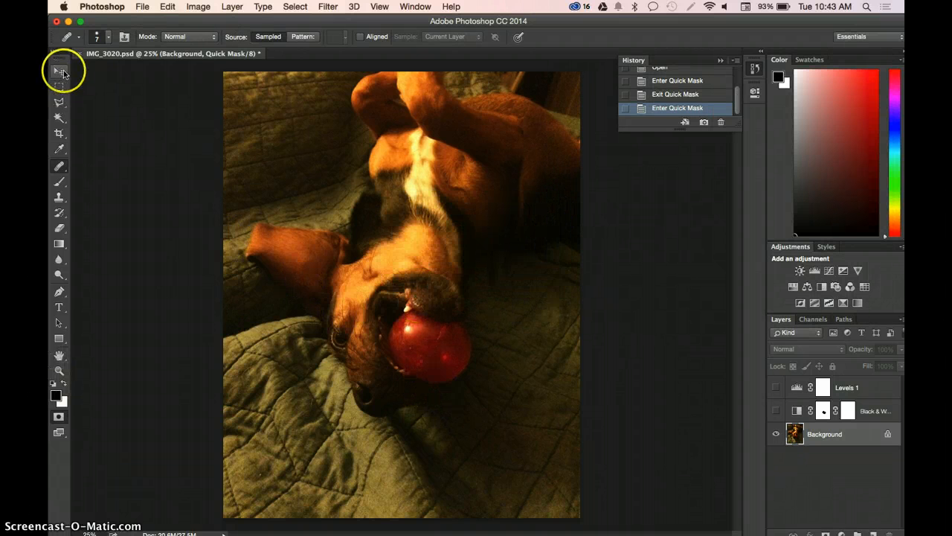
# - With the Polygonal Lasso tool, start outlining the red ball from the tooth down along its edge inside the dog's mouth
pyautogui.click(59, 102)
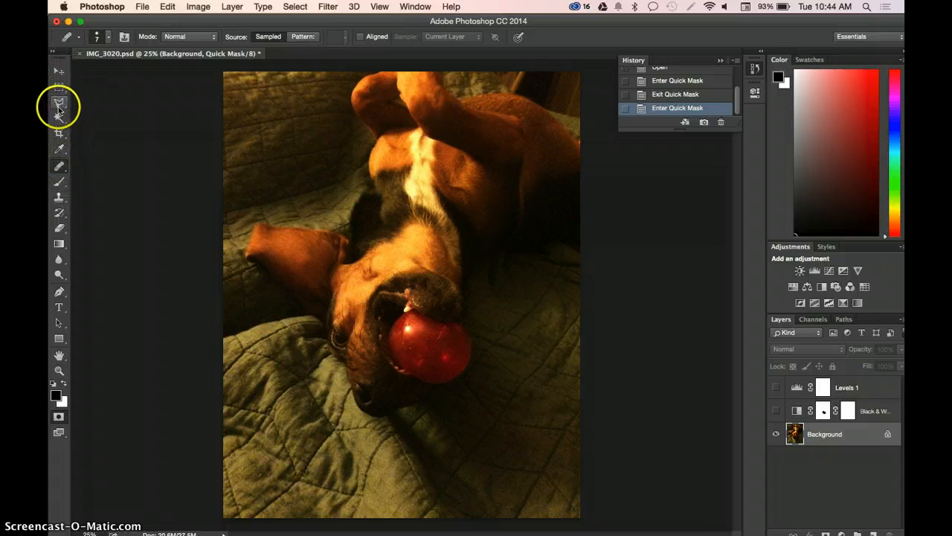
pyautogui.click(59, 105)
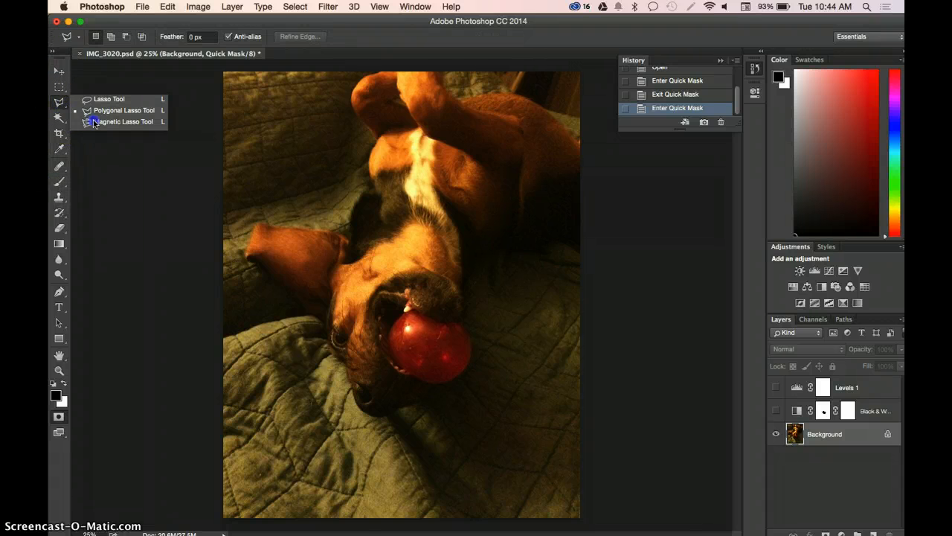
pyautogui.click(92, 111)
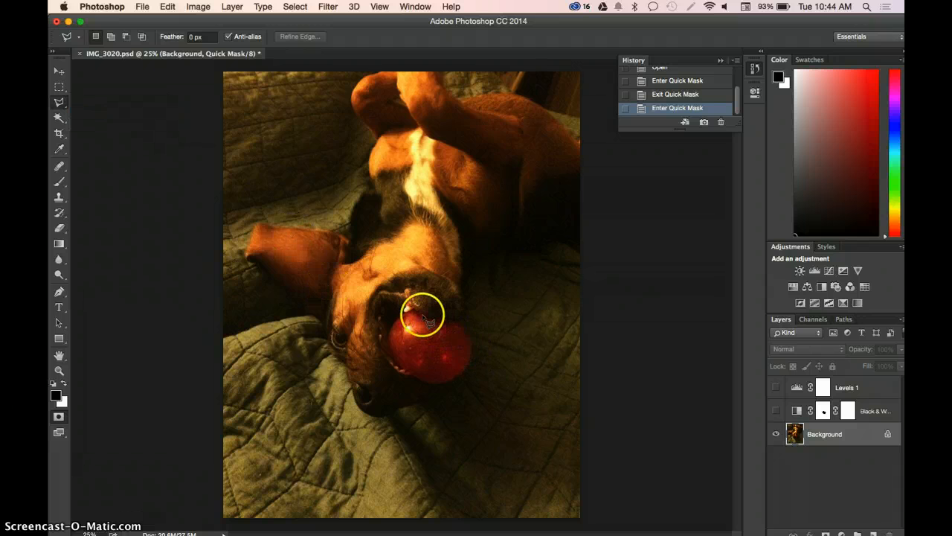
pyautogui.press('super+equal')
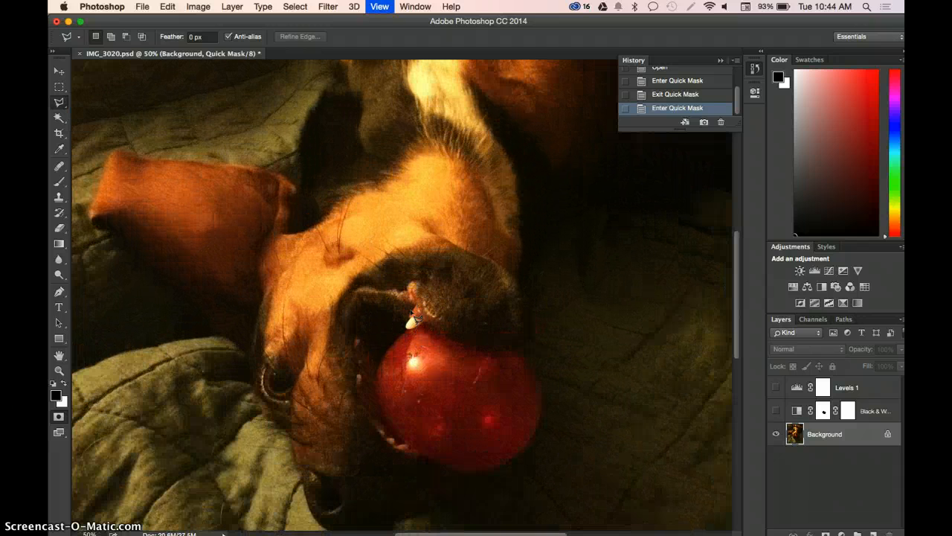
pyautogui.press('super+equal')
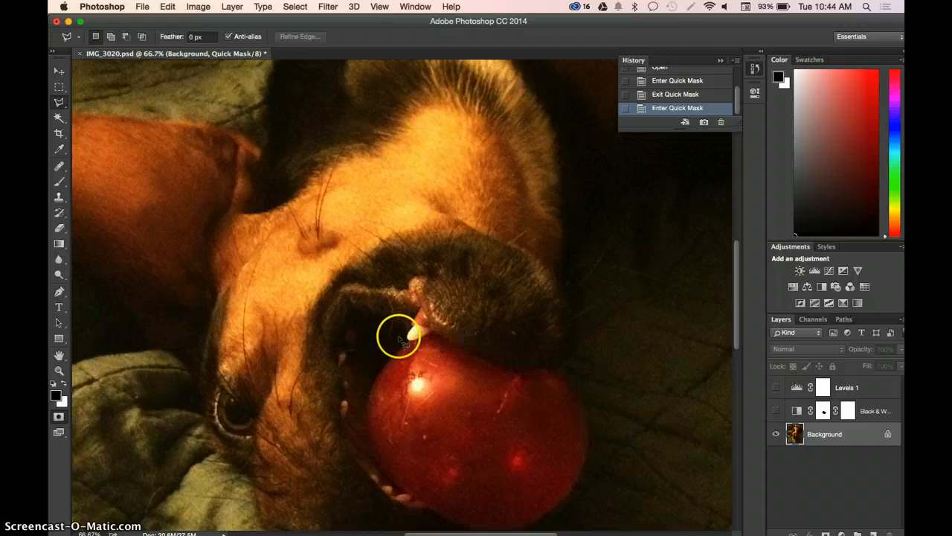
pyautogui.click(409, 343)
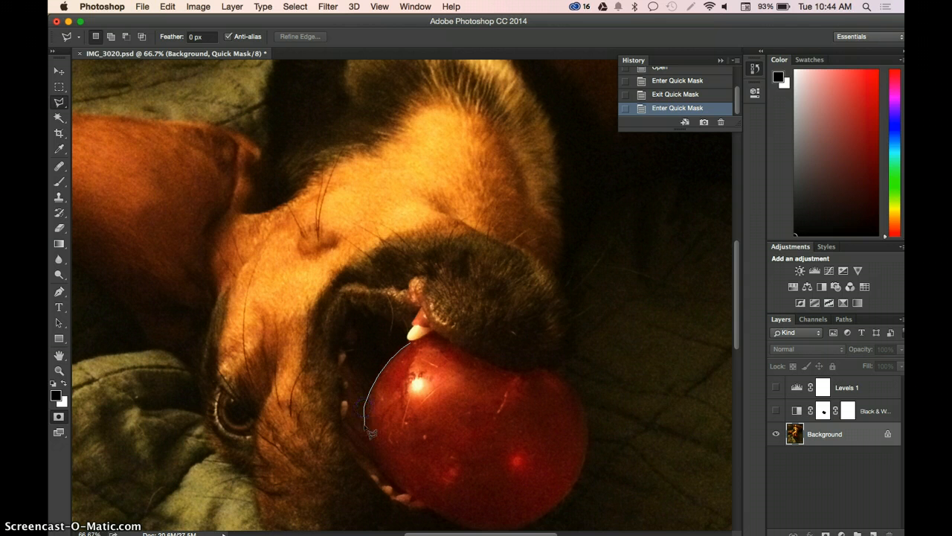
pyautogui.click(364, 425)
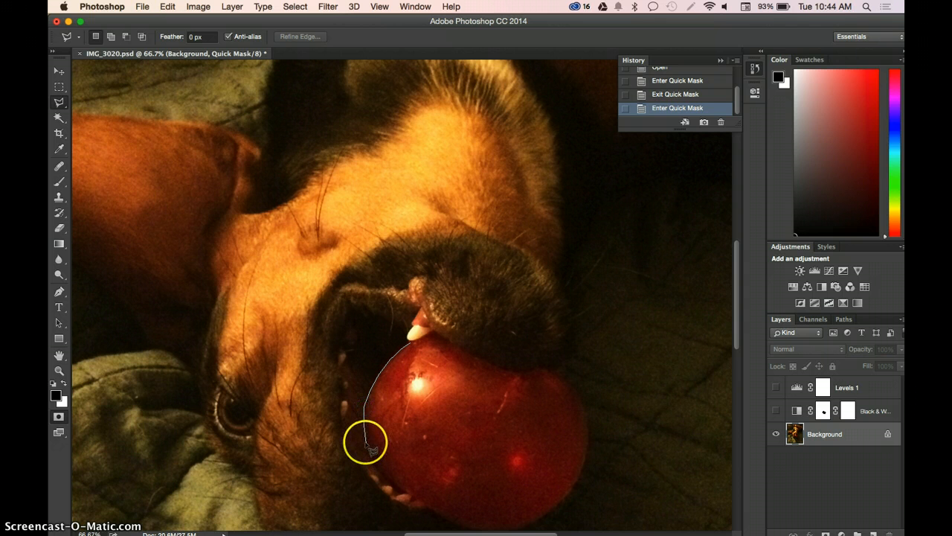
pyautogui.click(365, 442)
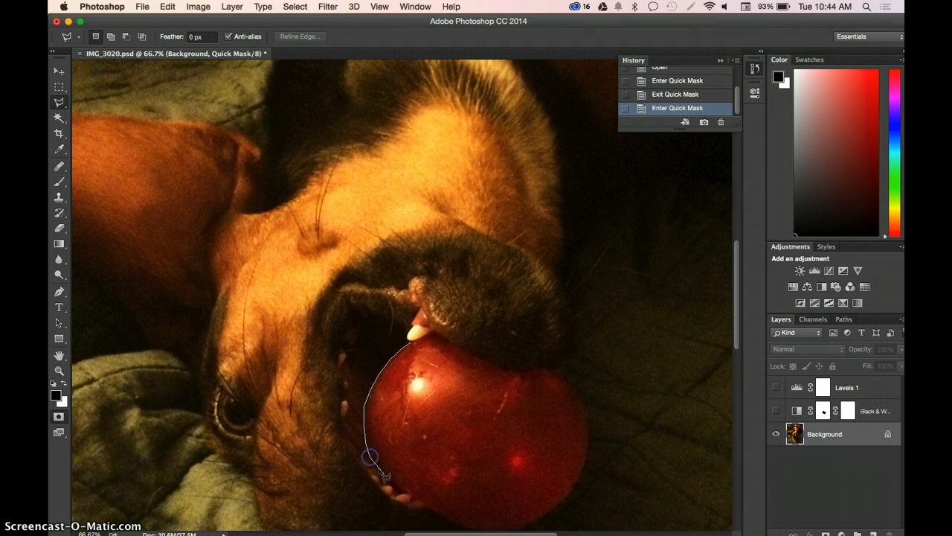
pyautogui.click(382, 473)
pyautogui.click(402, 491)
pyautogui.click(412, 496)
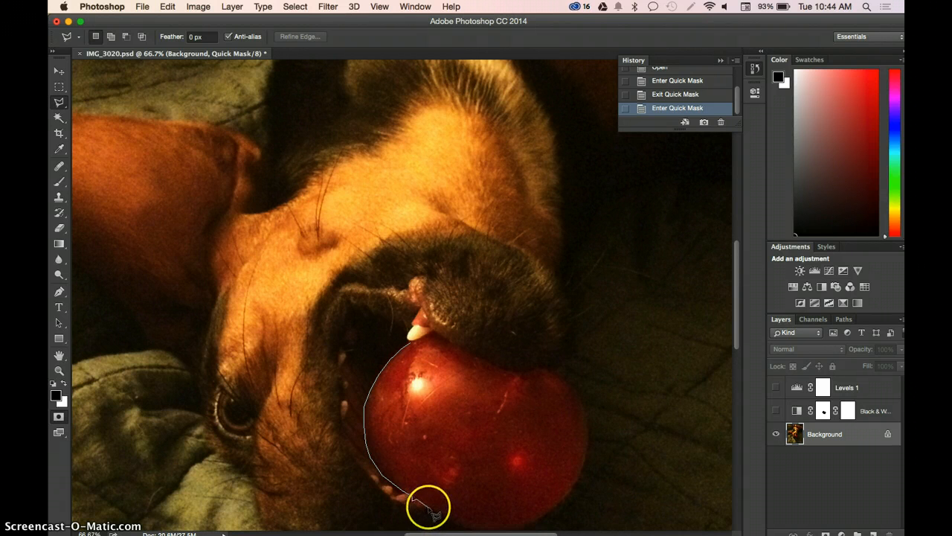
pyautogui.click(420, 499)
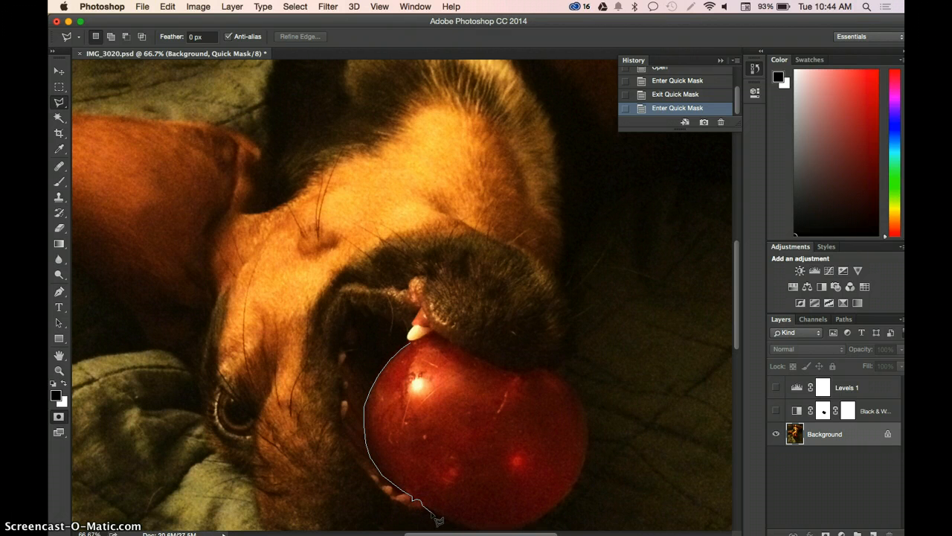
# - Continue the polygonal outline around the ball's lower, outer and upper edges and close it at the tooth as a selection
pyautogui.hscroll(5, 434, 512)
pyautogui.scroll(-4, 436, 514)
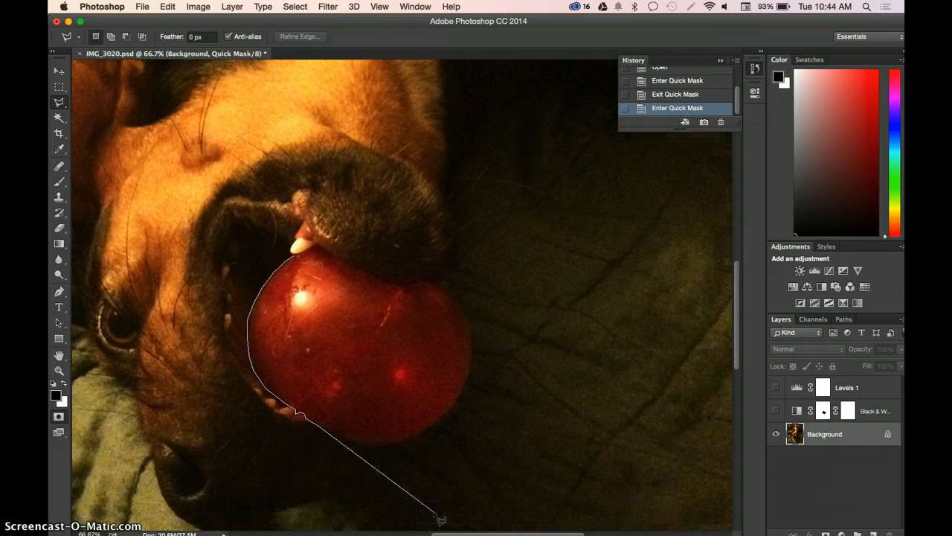
pyautogui.click(344, 436)
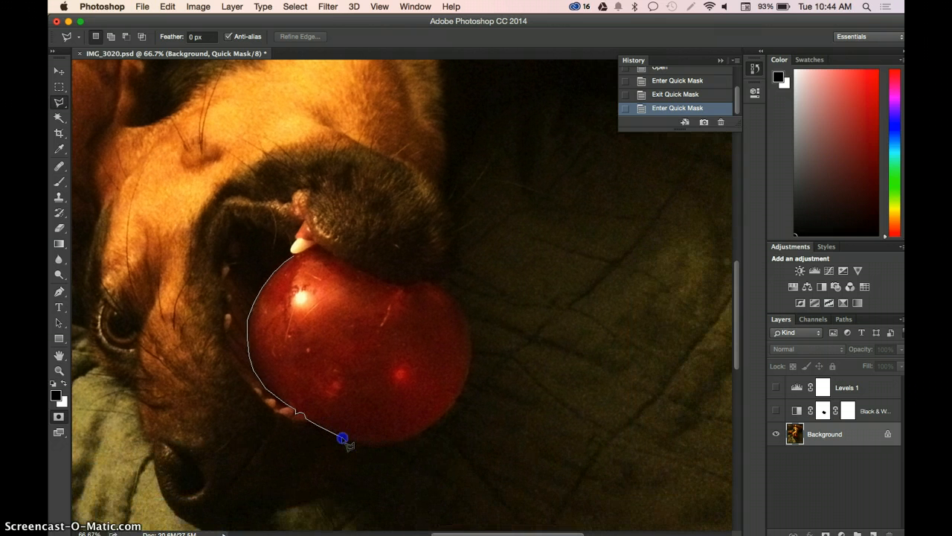
pyautogui.click(363, 444)
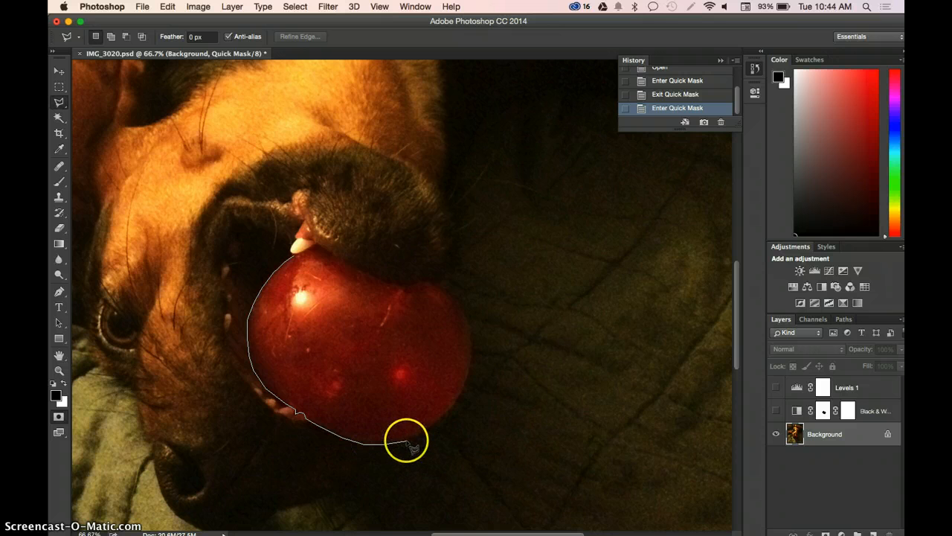
pyautogui.click(404, 440)
pyautogui.click(428, 429)
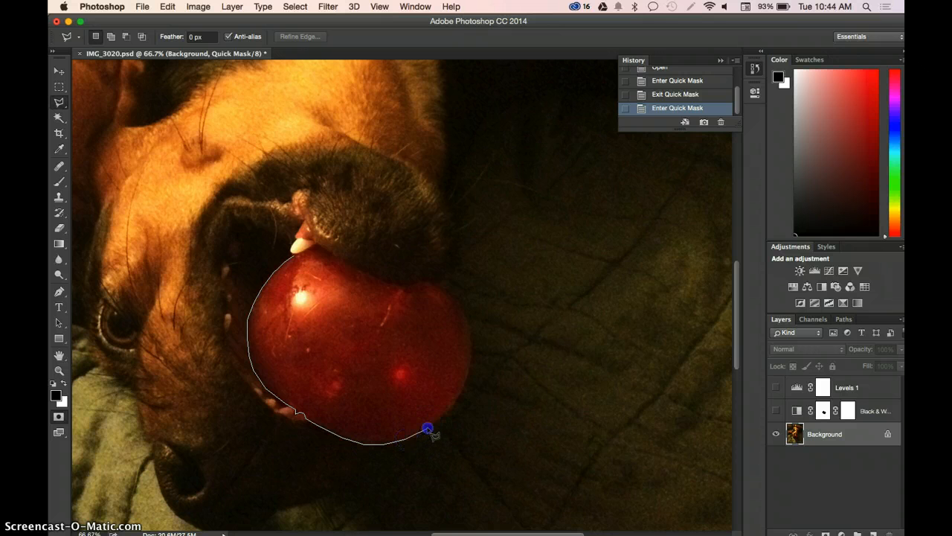
pyautogui.click(452, 408)
pyautogui.click(463, 387)
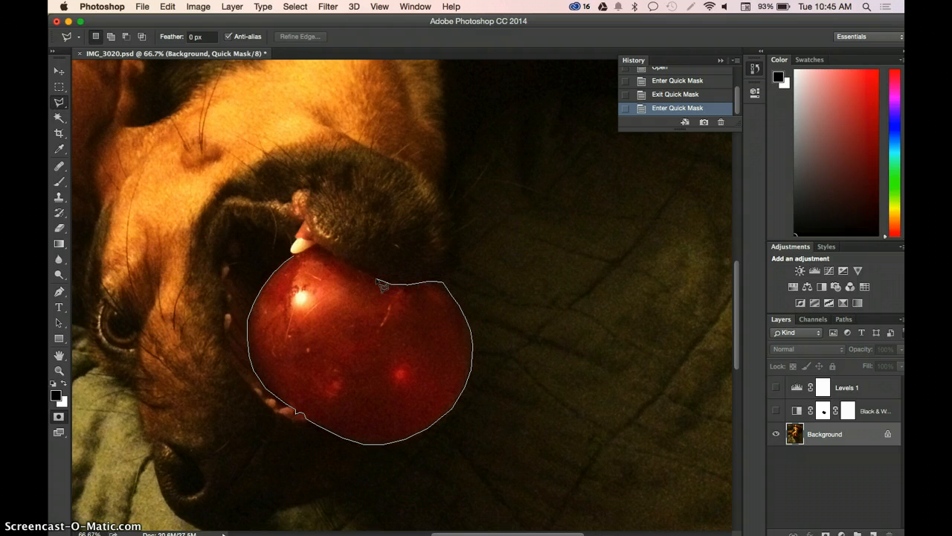
pyautogui.click(351, 262)
pyautogui.click(297, 261)
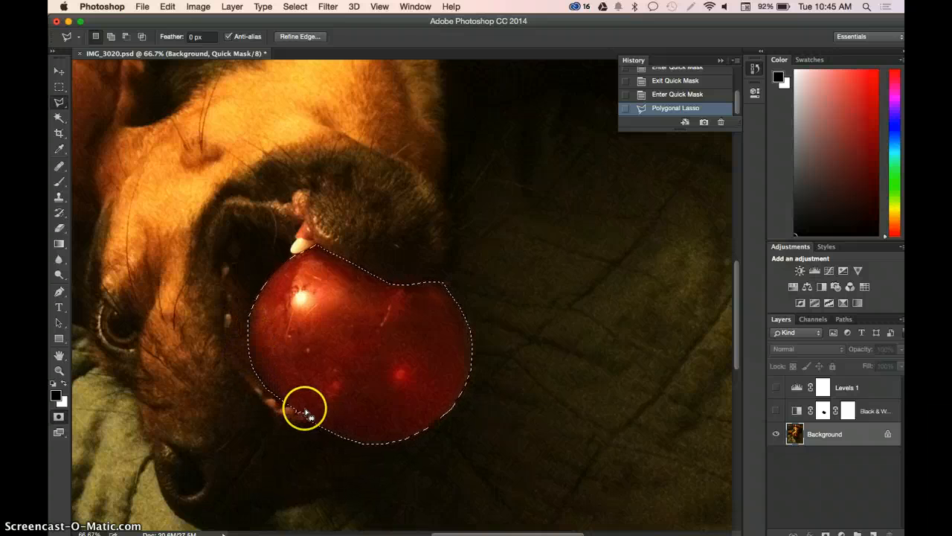
# - Open Refine Edge for the ball selection and set its view mode to Overlay
pyautogui.click(288, 7)
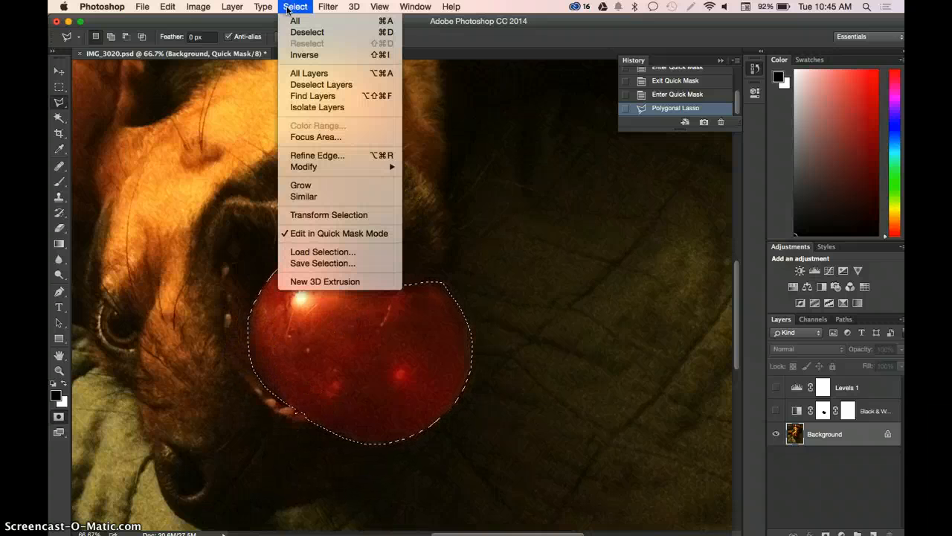
pyautogui.click(337, 156)
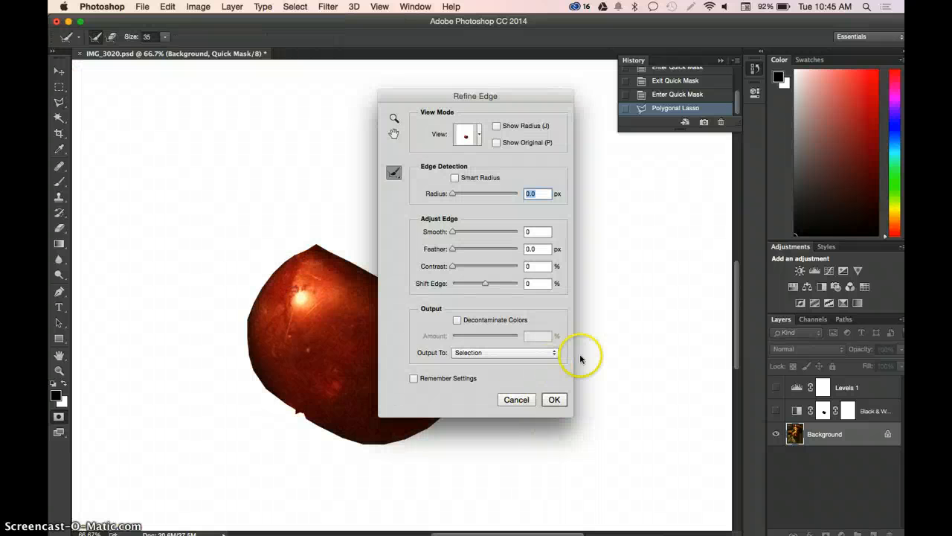
pyautogui.moveTo(494, 96); pyautogui.dragTo(671, 78)
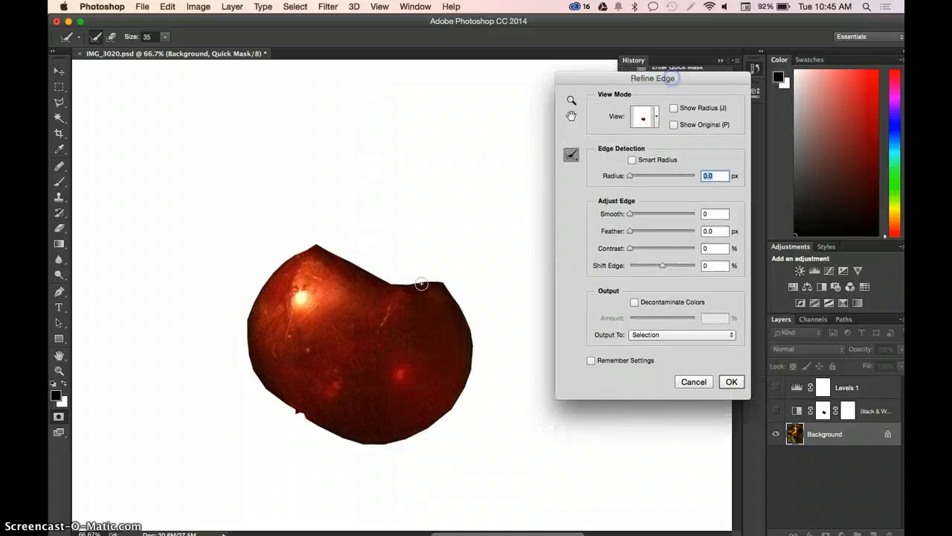
pyautogui.click(653, 117)
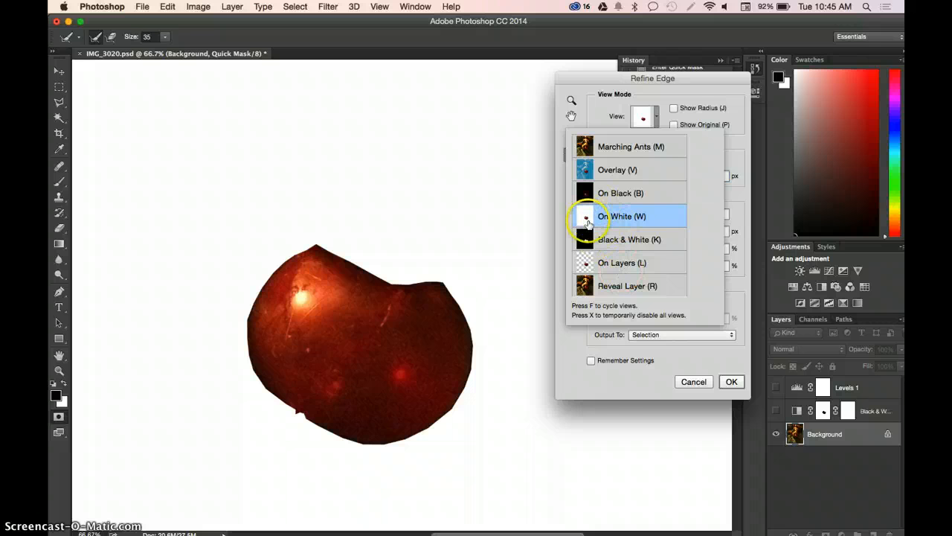
pyautogui.click(586, 172)
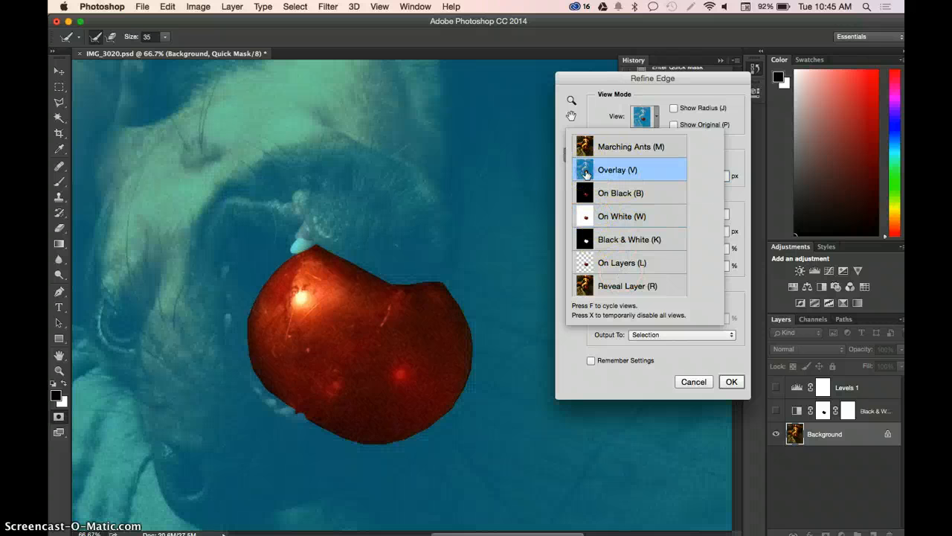
pyautogui.click(586, 145)
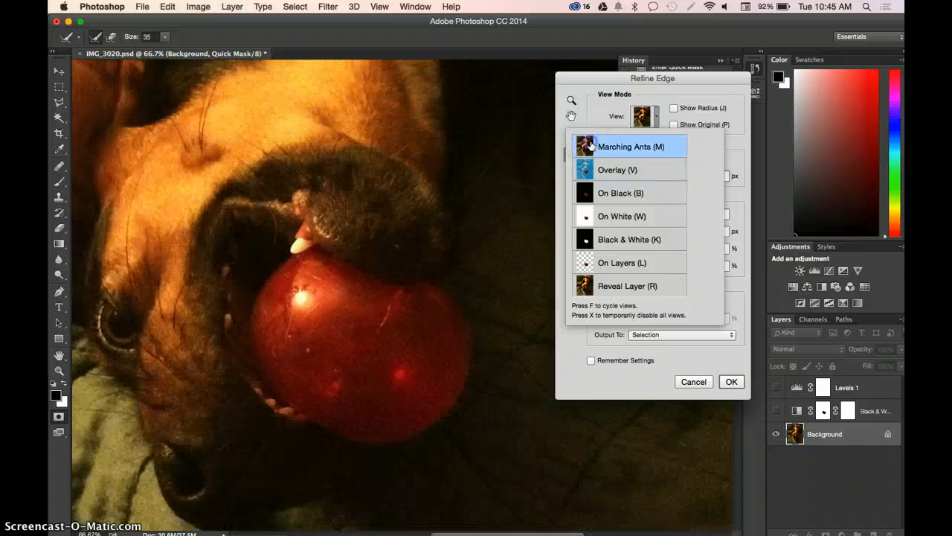
pyautogui.click(586, 170)
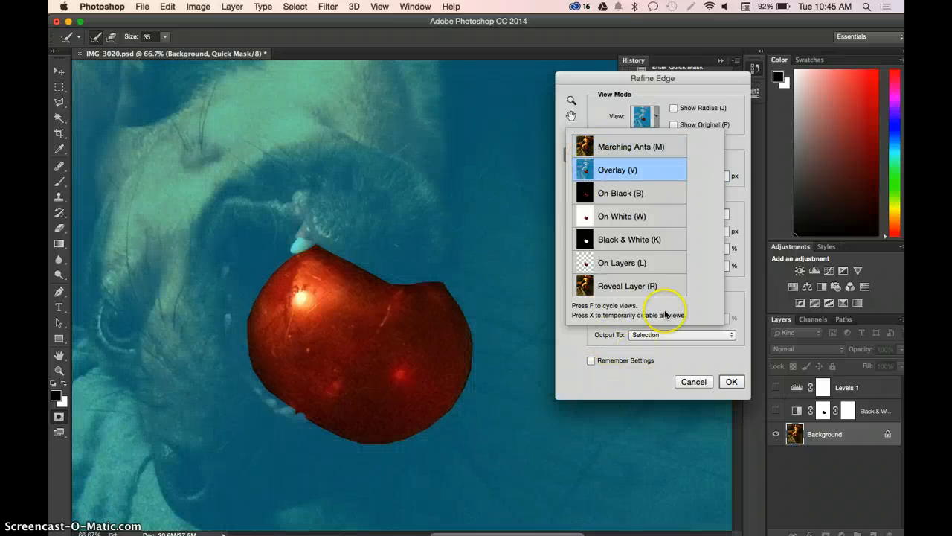
pyautogui.click(744, 110)
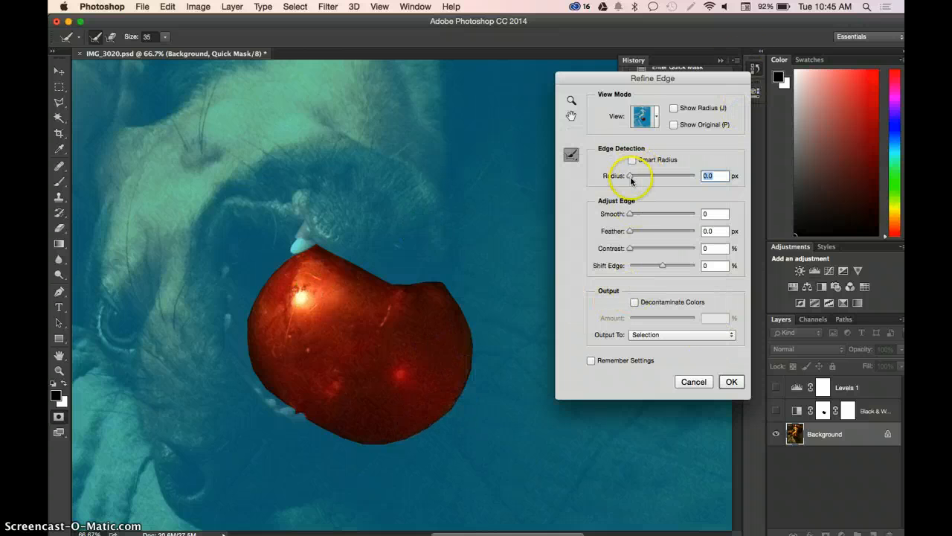
# - Enable Smart Radius for the ball selection's edge and set Smooth to 5 and Radius to 219.3 px
pyautogui.moveTo(648, 175); pyautogui.dragTo(614, 172)
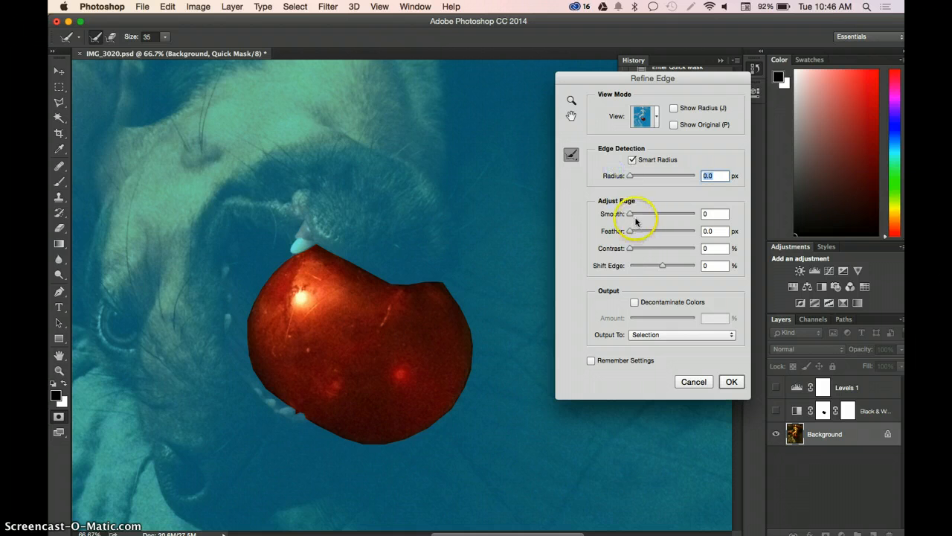
pyautogui.moveTo(631, 214); pyautogui.dragTo(687, 216)
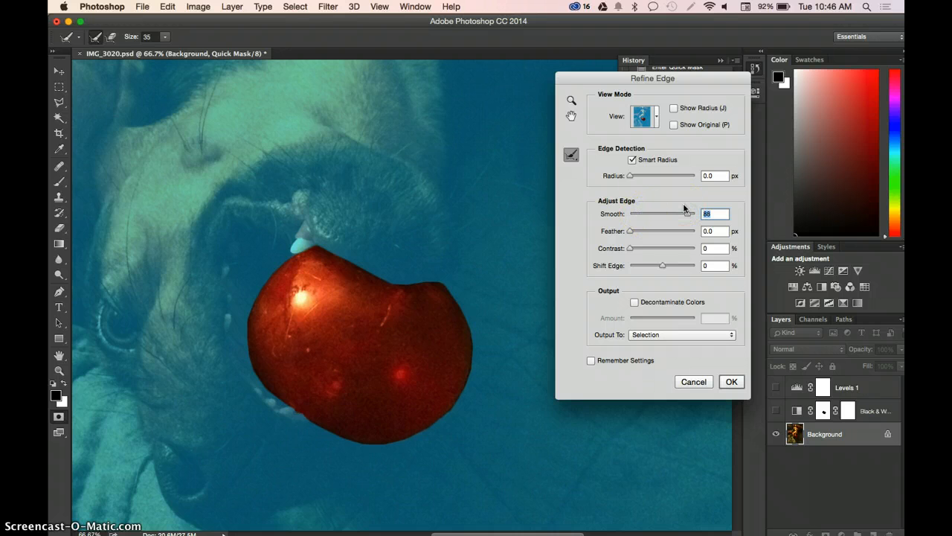
pyautogui.click(634, 214)
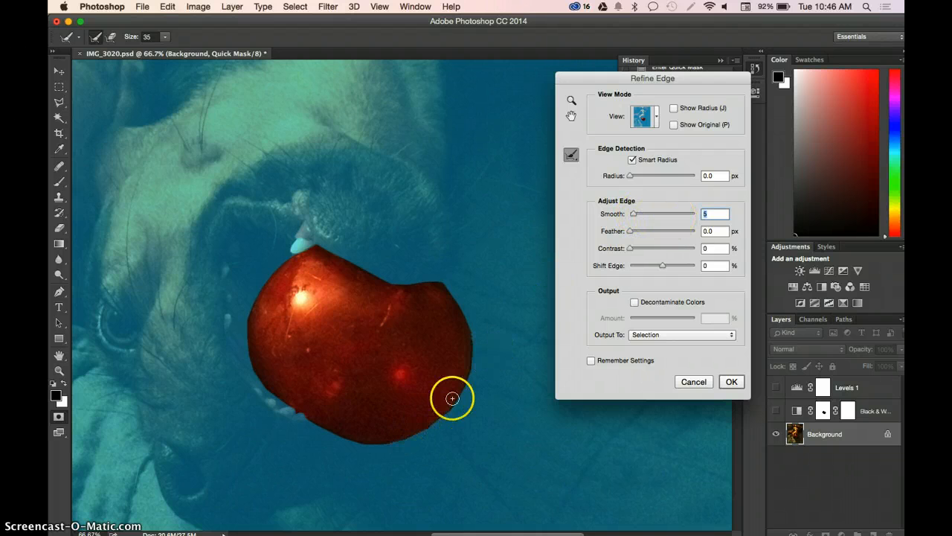
pyautogui.click(694, 176)
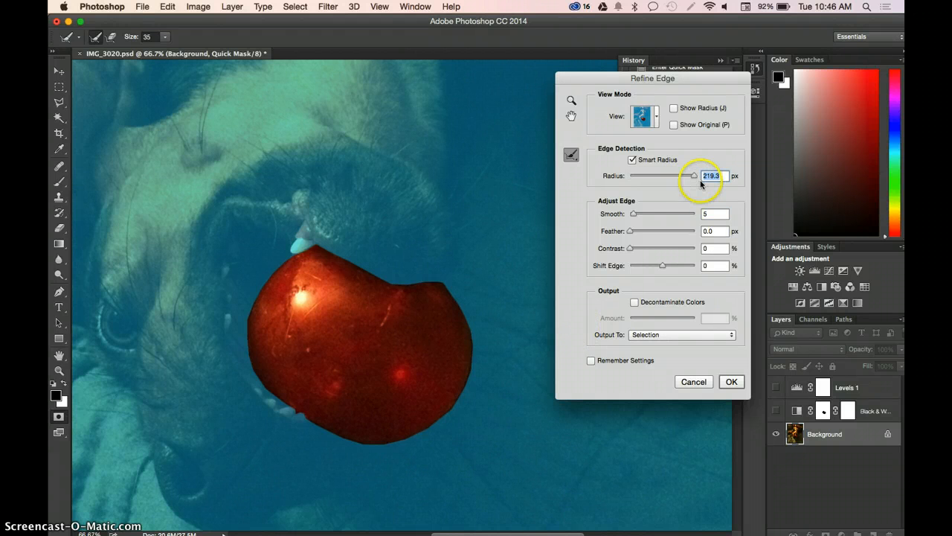
# - Set the refinement's Radius to 0 px, Smooth to 100, Feather to 3.0 px and Shift Edge to -47%, and apply it
pyautogui.moveTo(691, 176); pyautogui.dragTo(604, 174)
pyautogui.moveTo(633, 215); pyautogui.dragTo(738, 216)
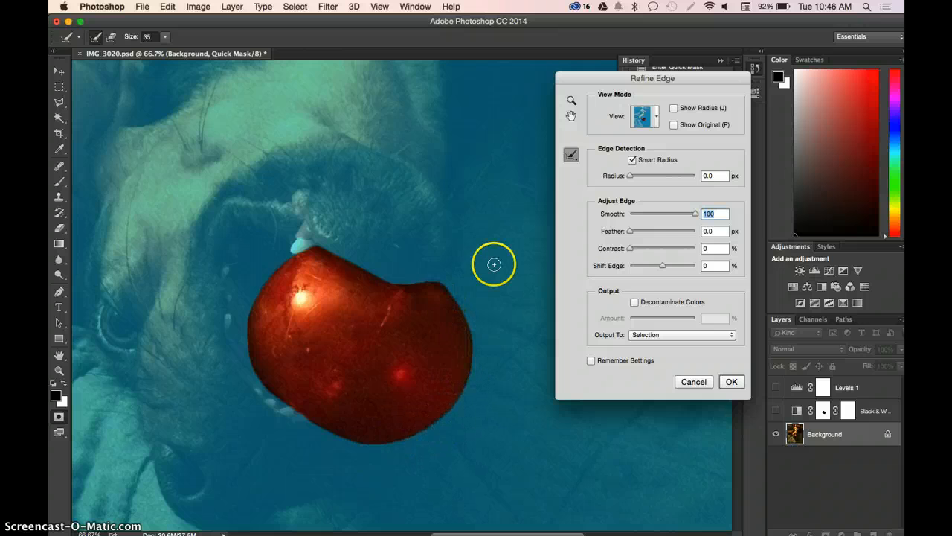
pyautogui.moveTo(637, 232); pyautogui.dragTo(638, 233)
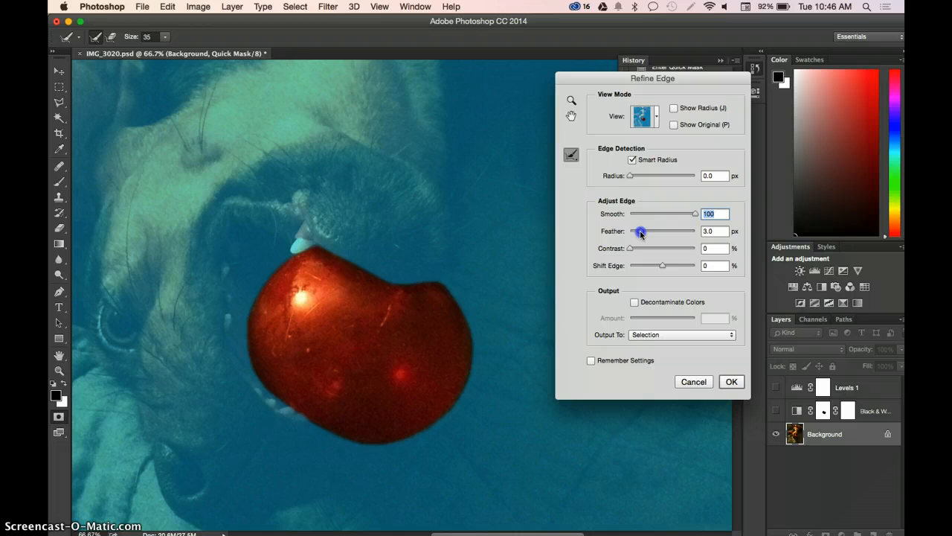
pyautogui.moveTo(641, 235); pyautogui.dragTo(639, 232)
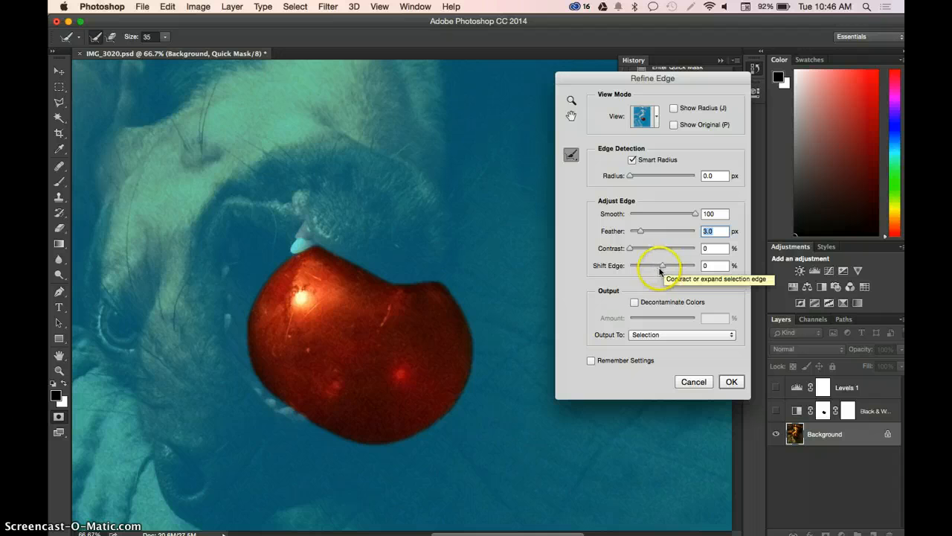
pyautogui.moveTo(663, 266); pyautogui.dragTo(654, 267)
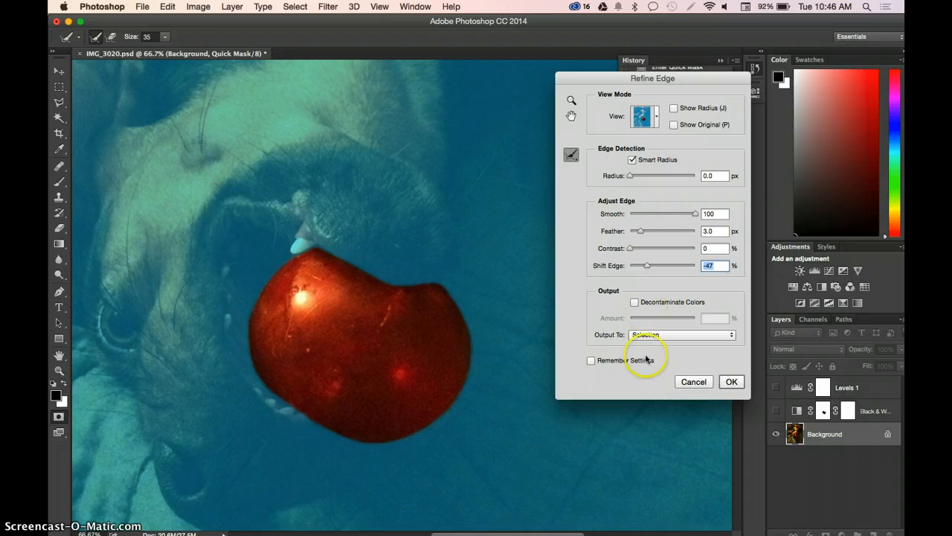
pyautogui.click(731, 381)
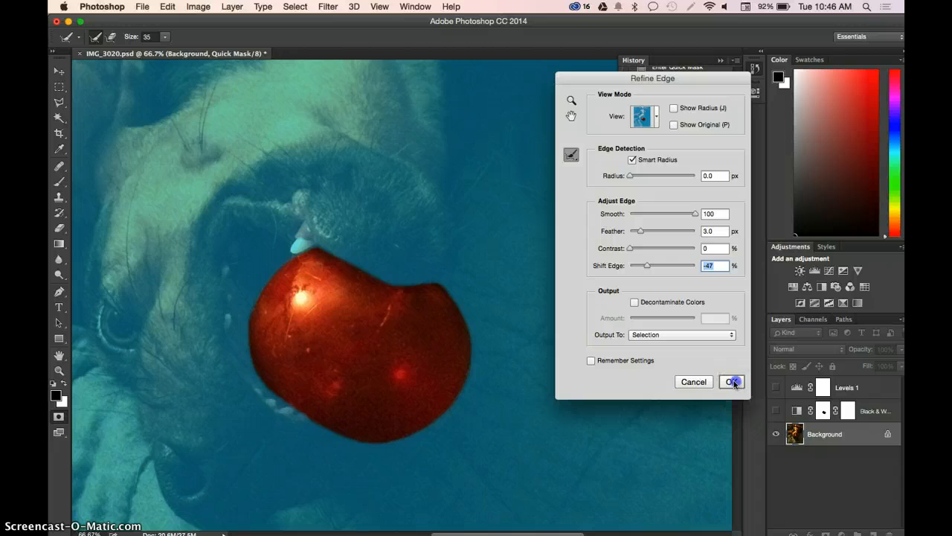
pyautogui.click(732, 381)
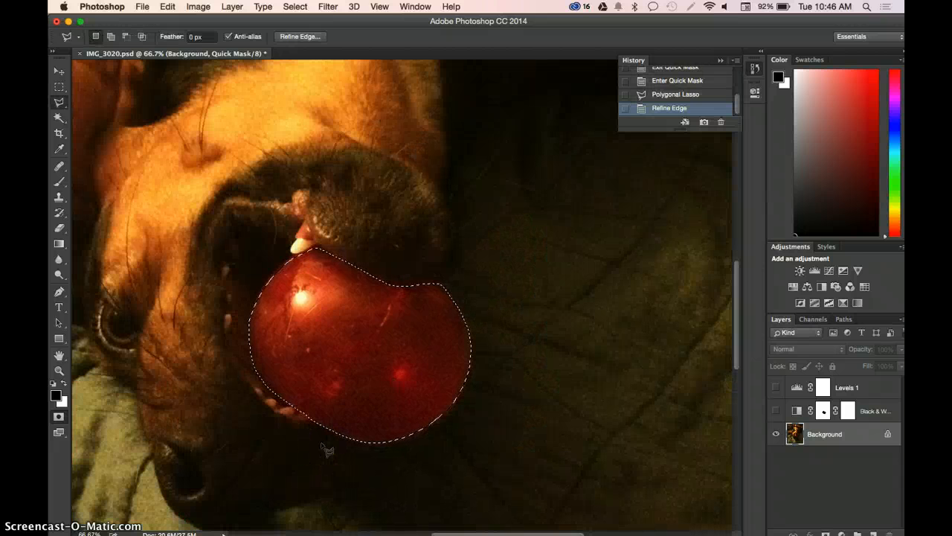
# - Correct the ball selection's lower edge beside the dog's teeth by adding small areas with the Polygonal Lasso
pyautogui.press('super+plus')
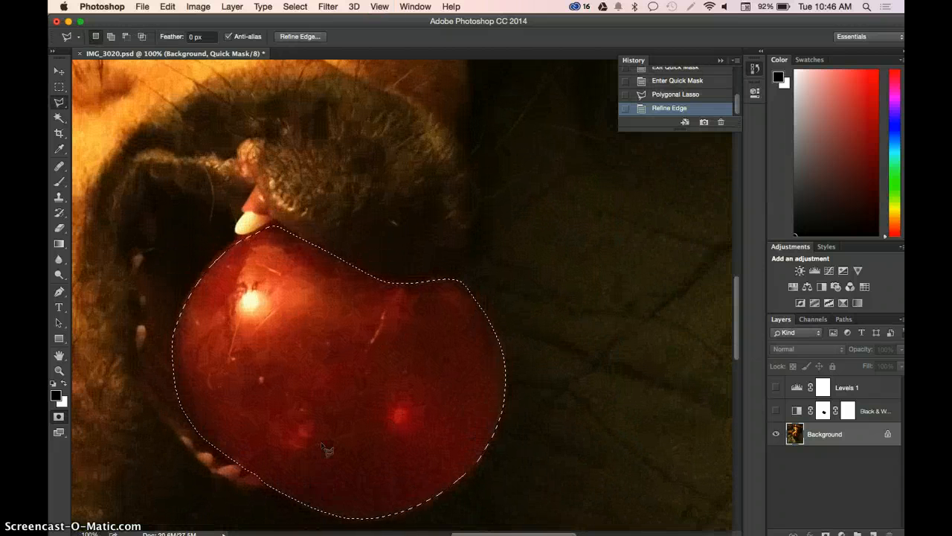
pyautogui.hscroll(-3, 327, 450)
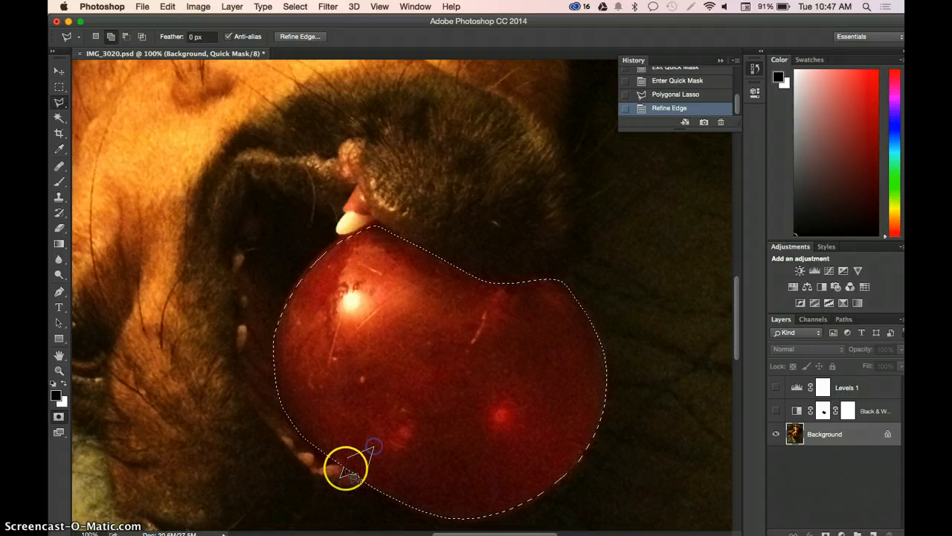
pyautogui.click(346, 467)
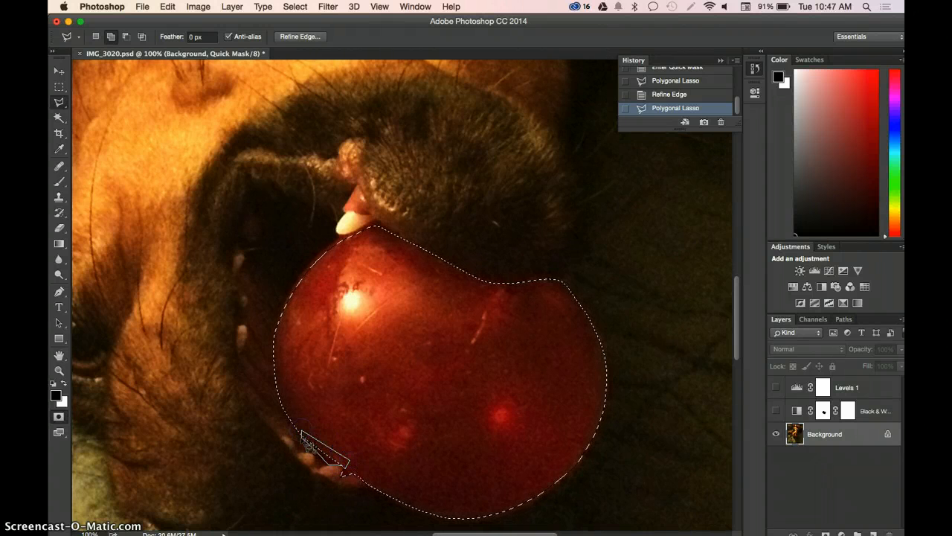
pyautogui.click(303, 439)
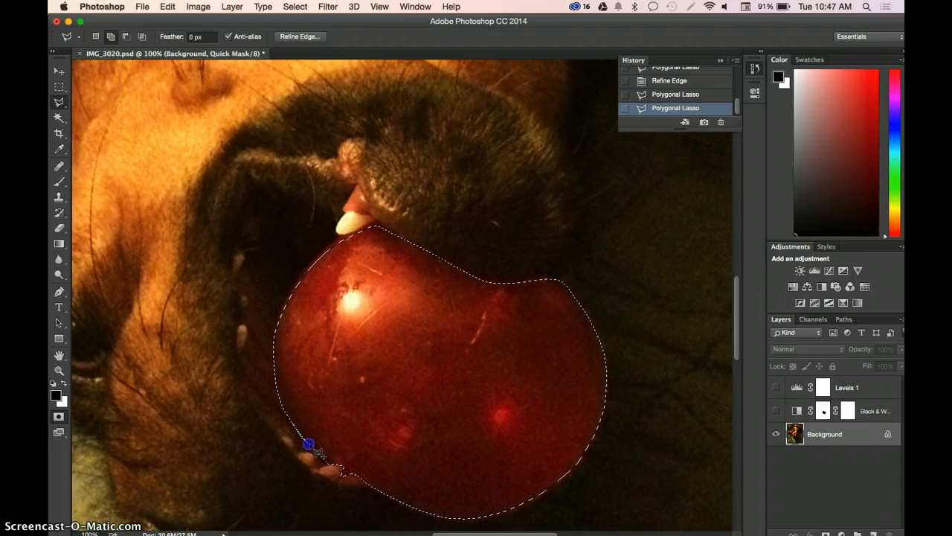
pyautogui.click(289, 417)
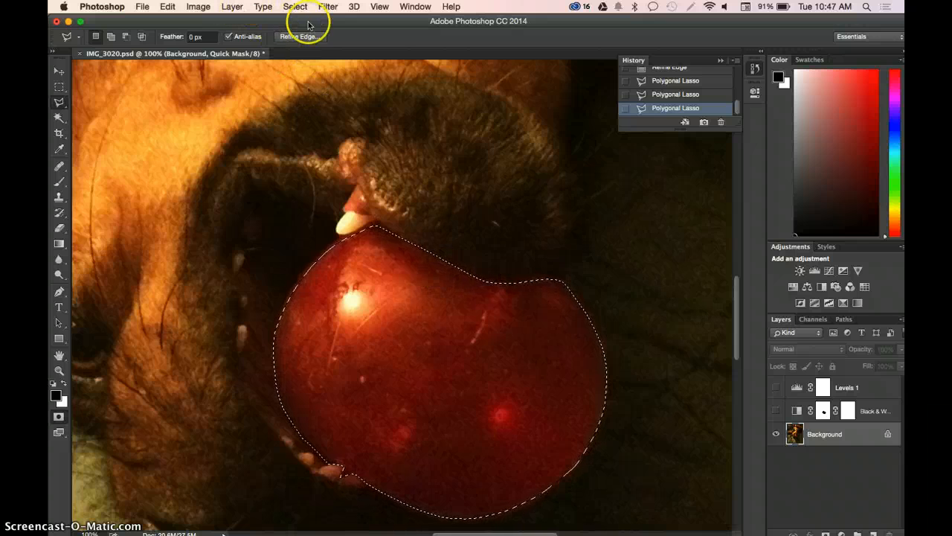
# - Invert the selection so everything in the photo except the red ball is selected
pyautogui.click(295, 7)
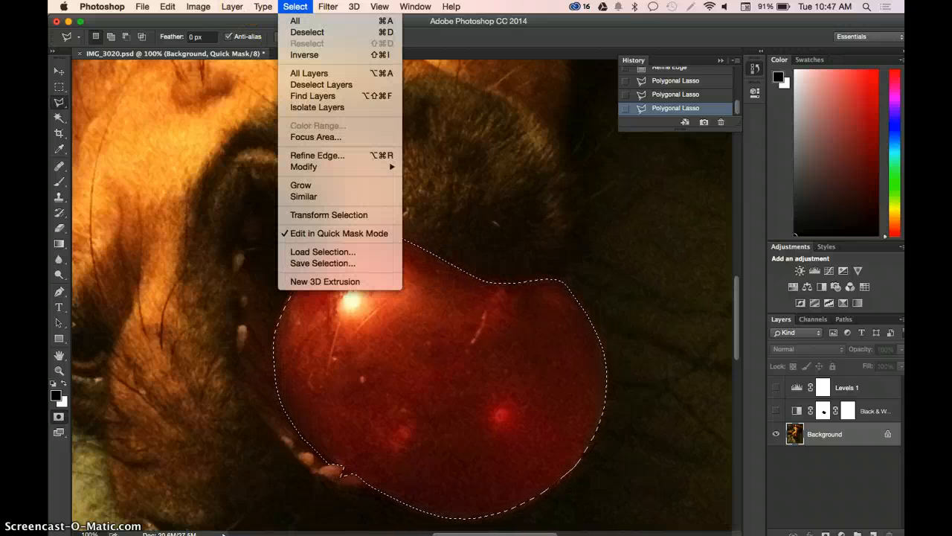
pyautogui.click(304, 55)
pyautogui.press('super+minus')
pyautogui.press('super+minus')
pyautogui.press('super+minus')
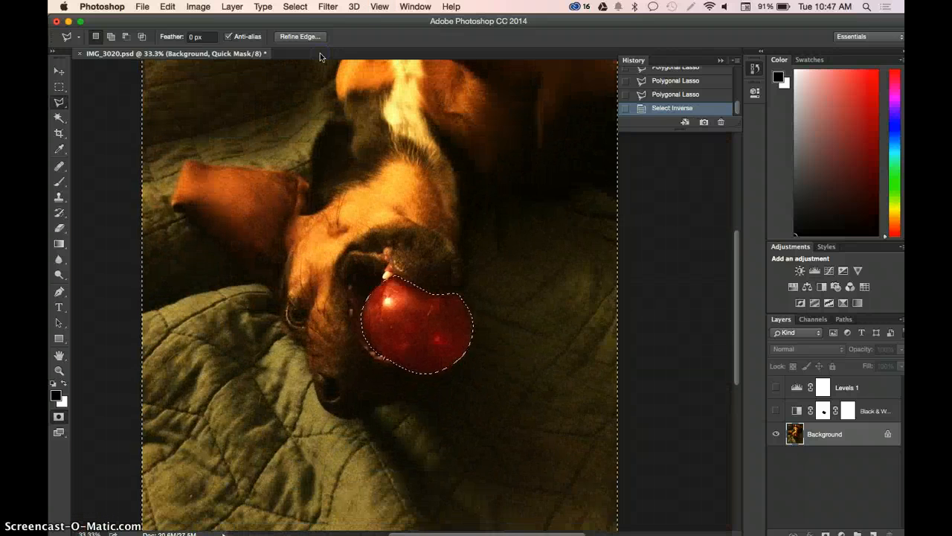
pyautogui.press('super+minus')
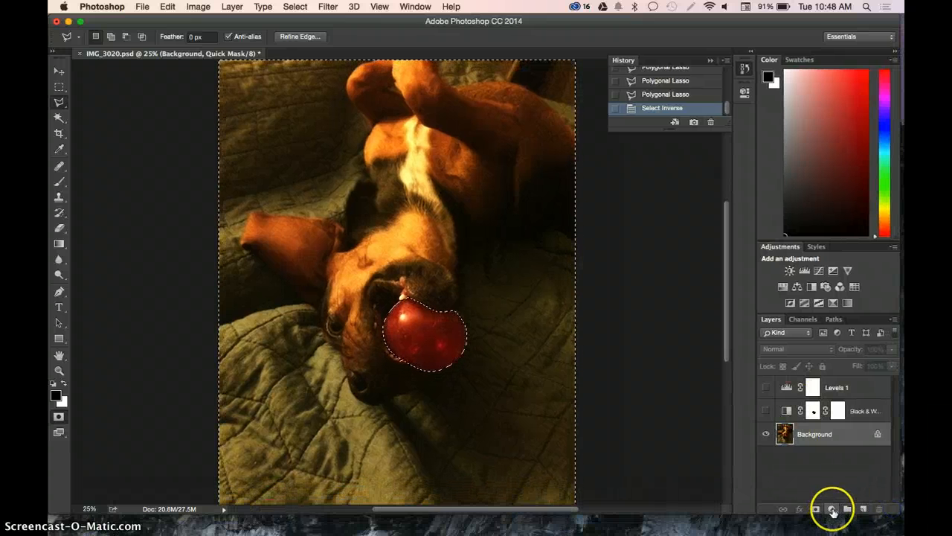
# - Add a Black & White adjustment layer for the selected surroundings with Reds set to 50 and Yellows to 96
pyautogui.click(832, 510)
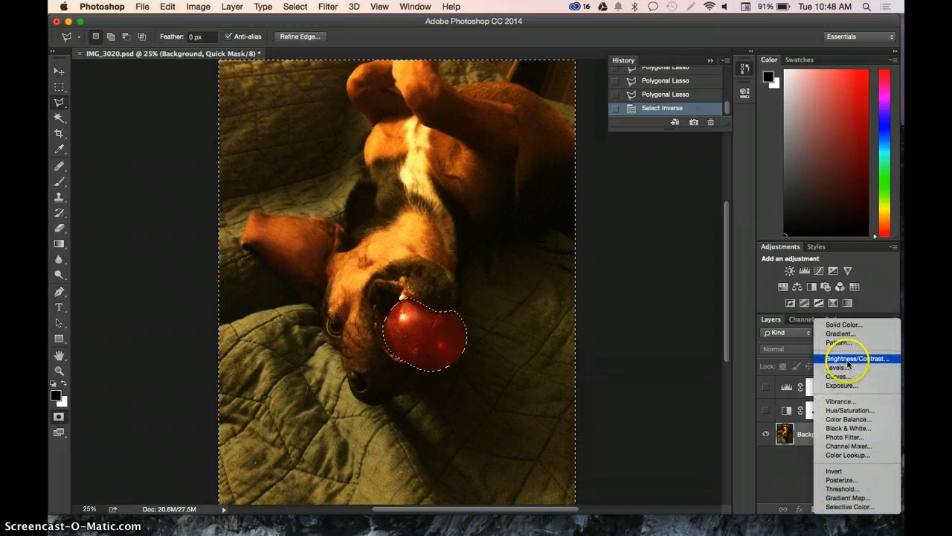
pyautogui.click(849, 429)
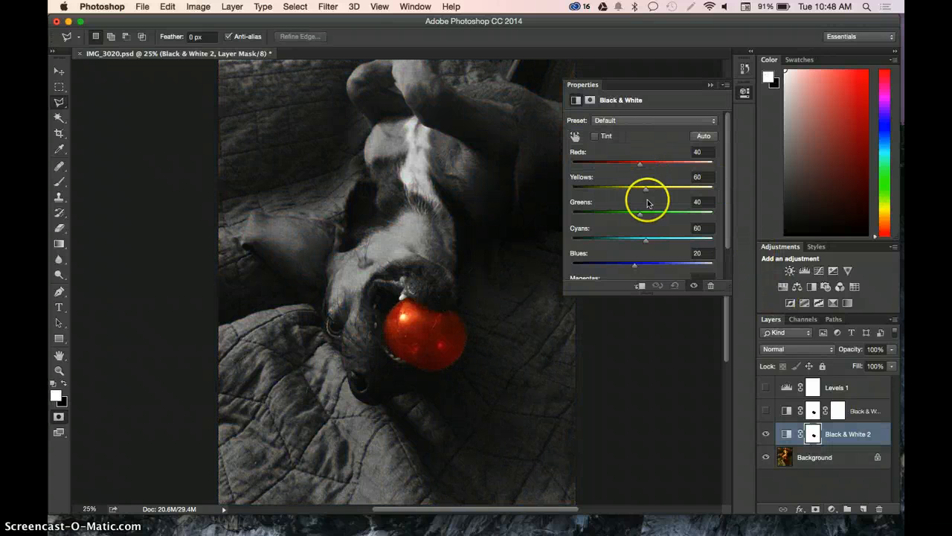
pyautogui.moveTo(641, 164)
pyautogui.mouseDown()
pyautogui.moveTo(657, 162)
pyautogui.moveTo(643, 168)
pyautogui.mouseUp()
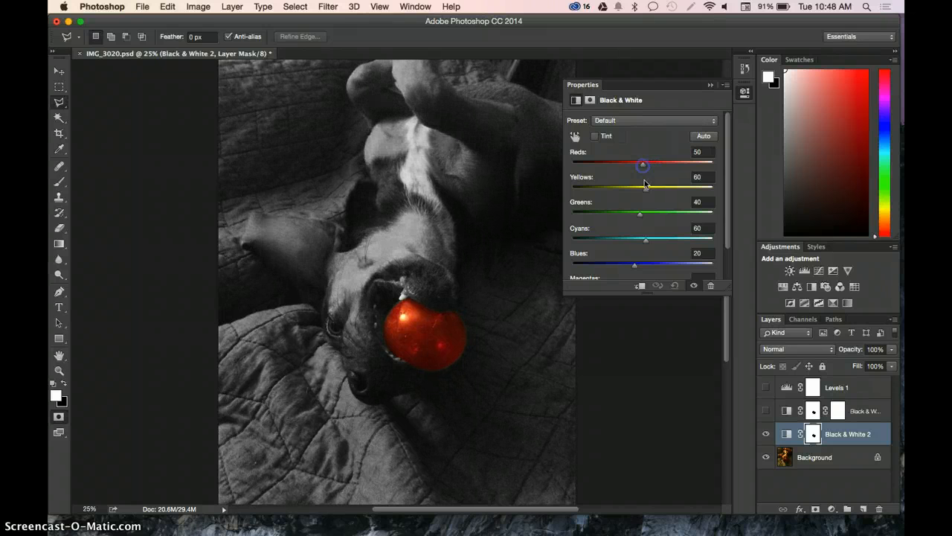
pyautogui.moveTo(647, 189); pyautogui.dragTo(658, 189)
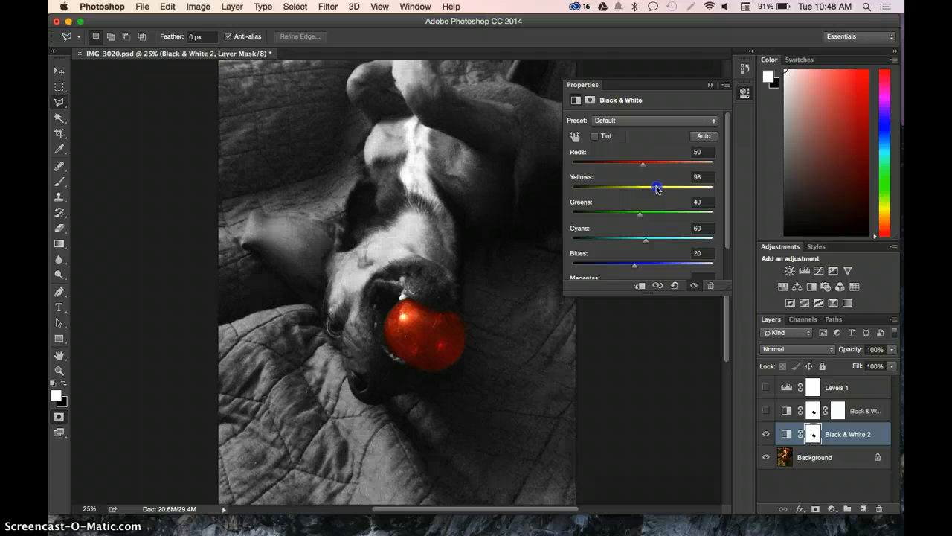
pyautogui.click(711, 84)
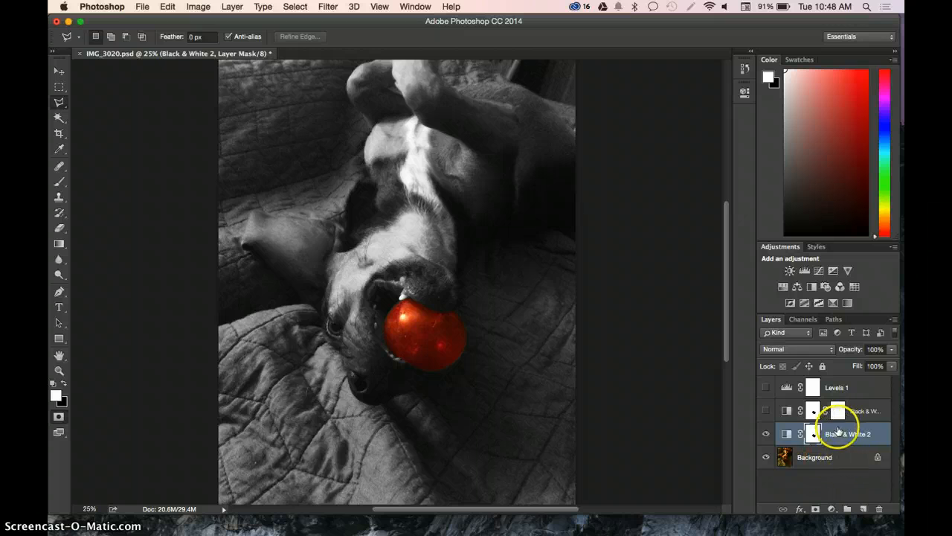
pyautogui.click(831, 509)
pyautogui.click(837, 376)
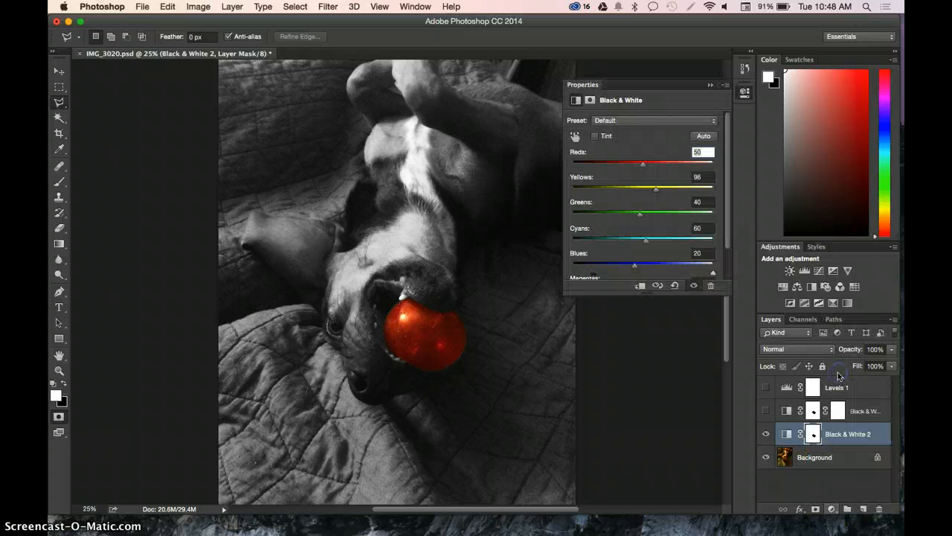
pyautogui.click(710, 85)
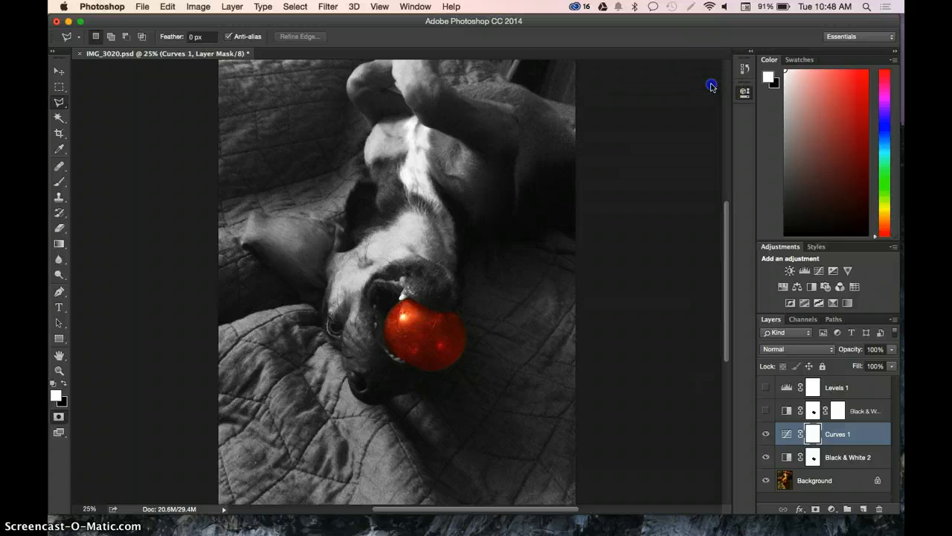
pyautogui.moveTo(837, 437); pyautogui.dragTo(881, 511)
# - Add a Levels adjustment layer directly above the Background with the black input level at 14 and the midtones at 1.13
pyautogui.click(831, 459)
pyautogui.click(831, 509)
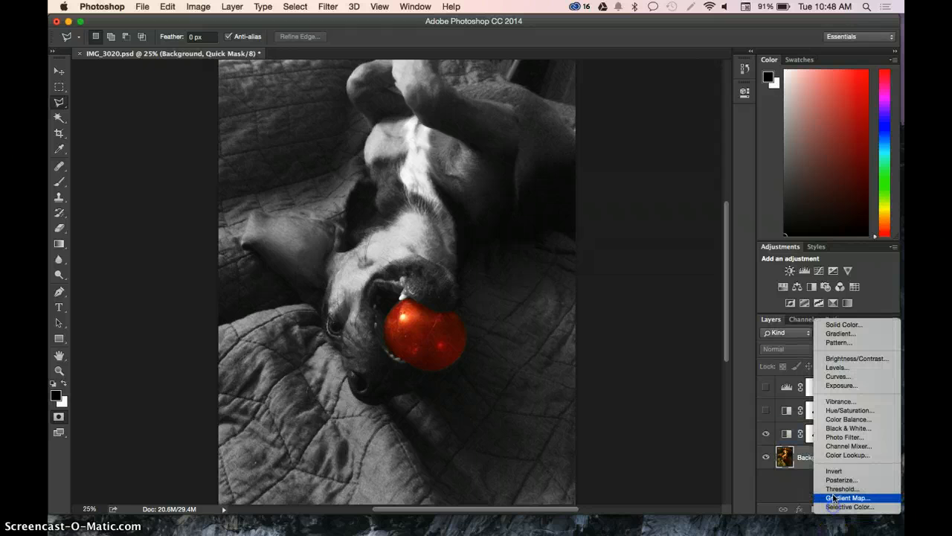
pyautogui.click(852, 367)
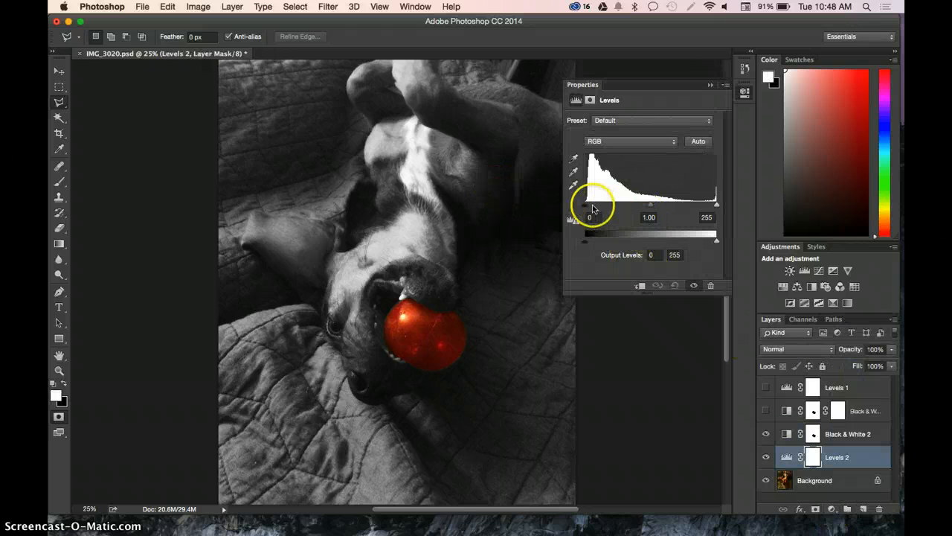
pyautogui.moveTo(586, 206); pyautogui.dragTo(597, 211)
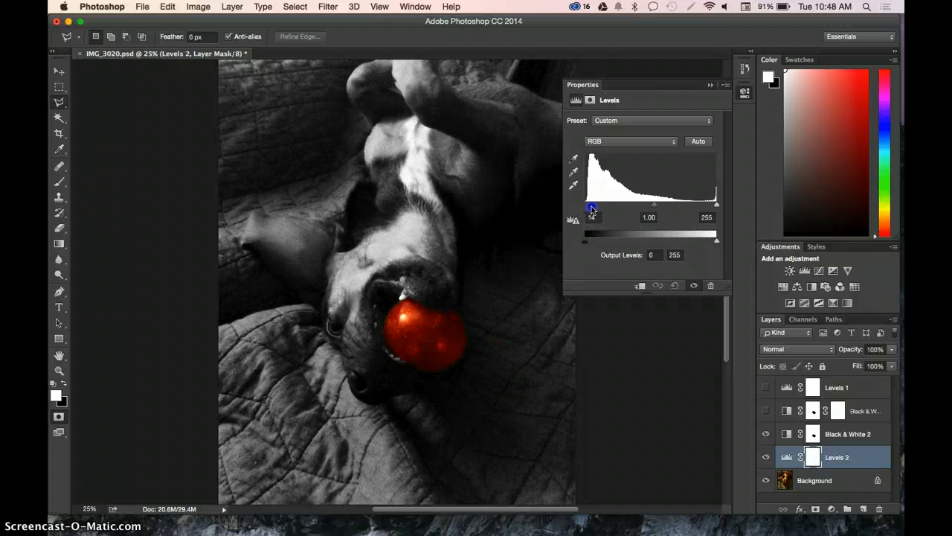
pyautogui.moveTo(646, 209); pyautogui.dragTo(646, 209)
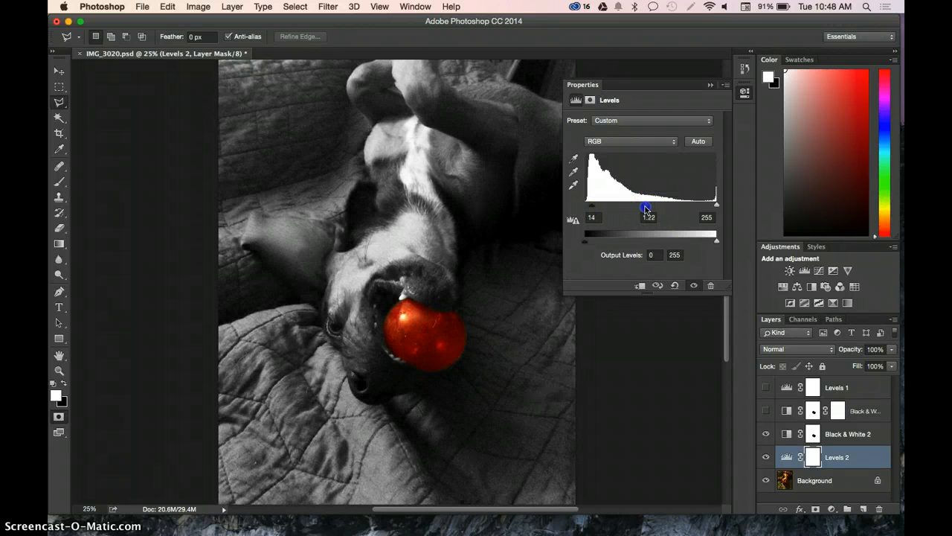
pyautogui.click(710, 84)
# - Examine the black-and-white photo with the coloured ball both as a whole and close up around the ball's edge
pyautogui.press('super+equal')
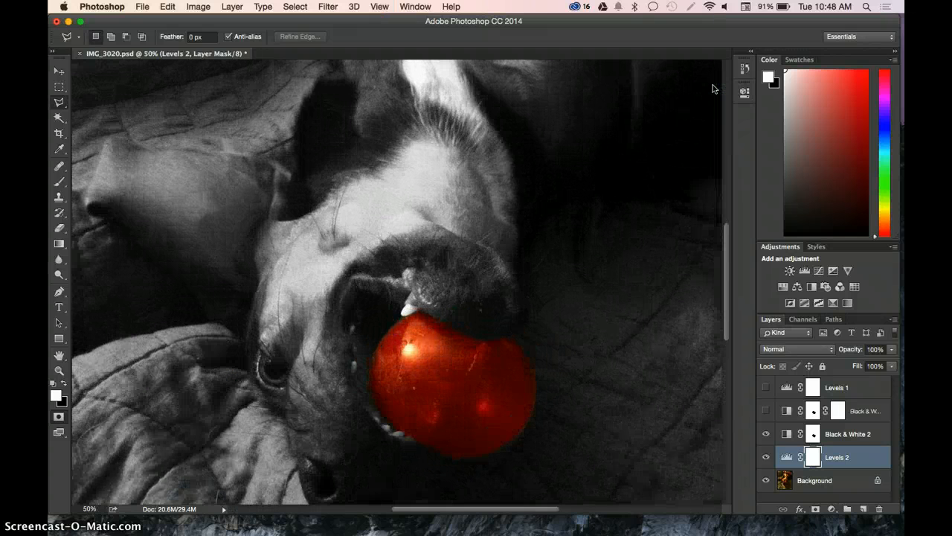
pyautogui.press('super+minus')
pyautogui.press('super+minus')
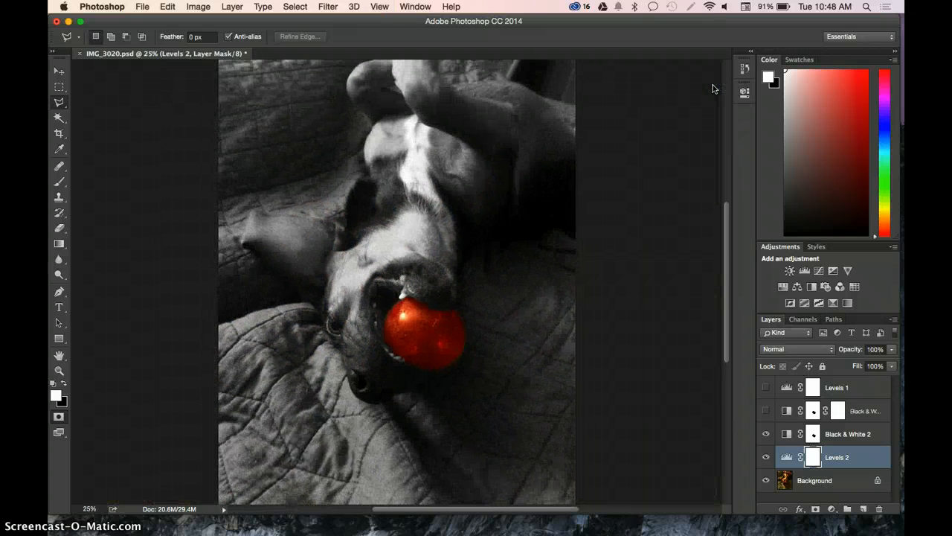
pyautogui.press('super+minus')
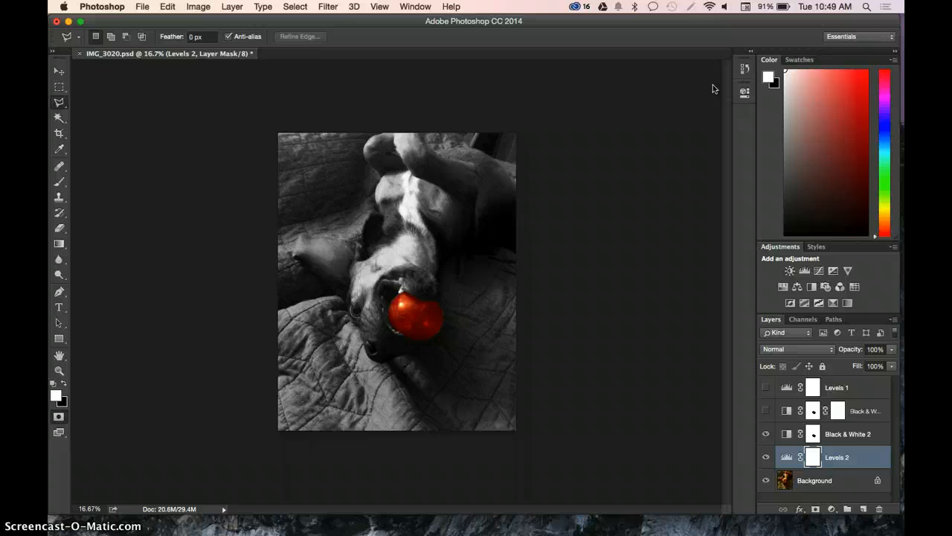
pyautogui.press('super+plus')
pyautogui.press('super+plus')
pyautogui.press('super+plus')
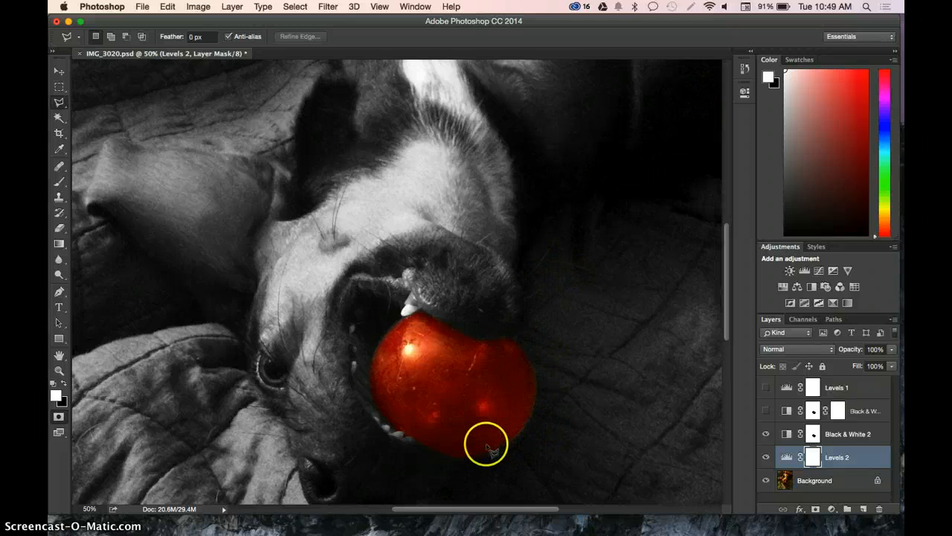
# - Examine the Black & White 2 layer by toggling its visibility and checking its adjustment settings and mask properties
pyautogui.click(849, 425)
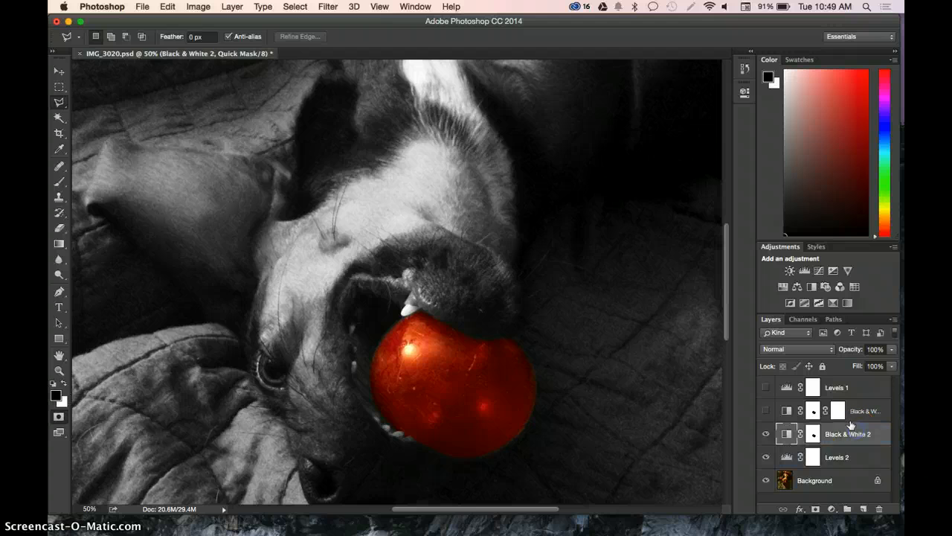
pyautogui.doubleClick(812, 434)
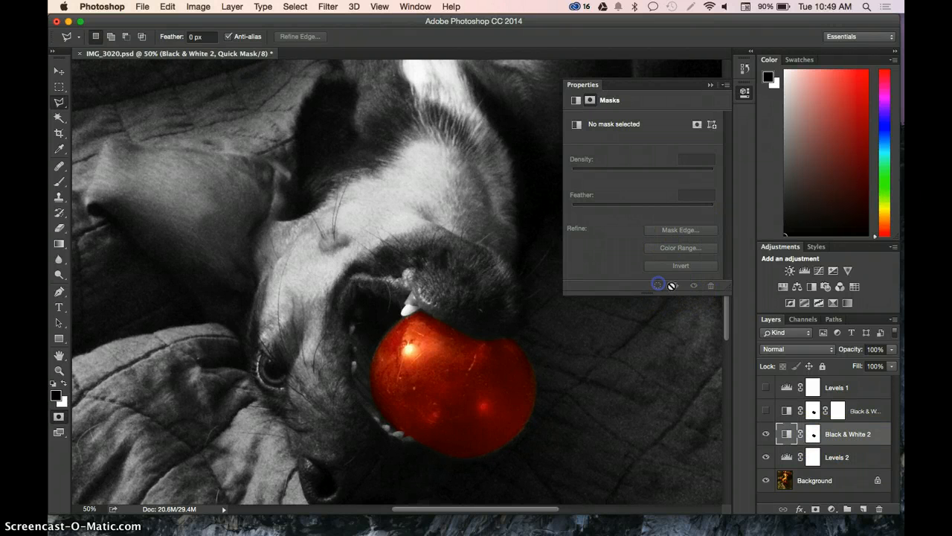
pyautogui.click(767, 435)
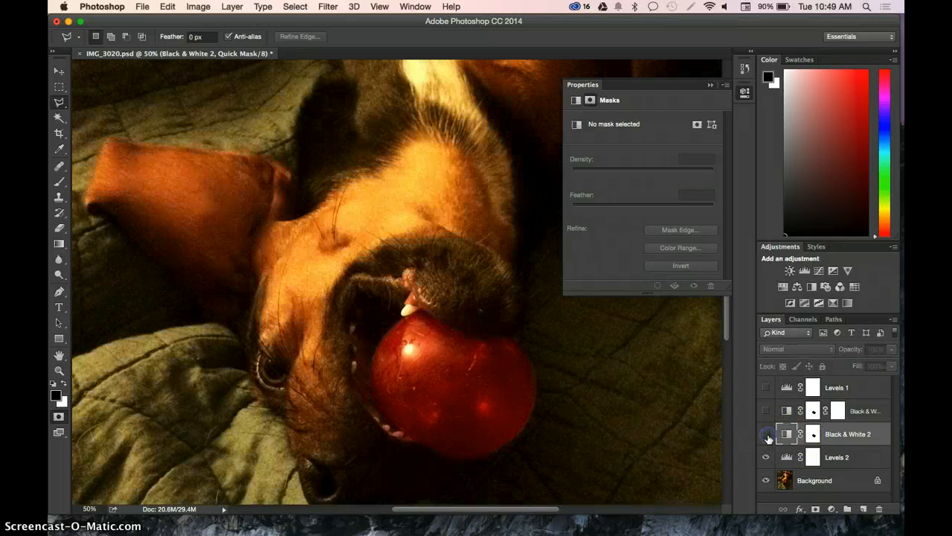
pyautogui.click(767, 435)
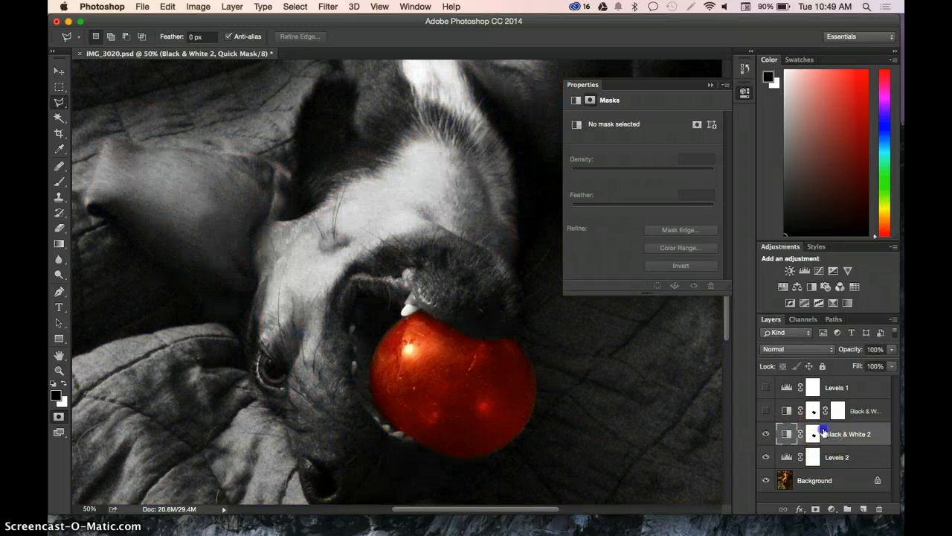
pyautogui.click(787, 434)
pyautogui.click(812, 434)
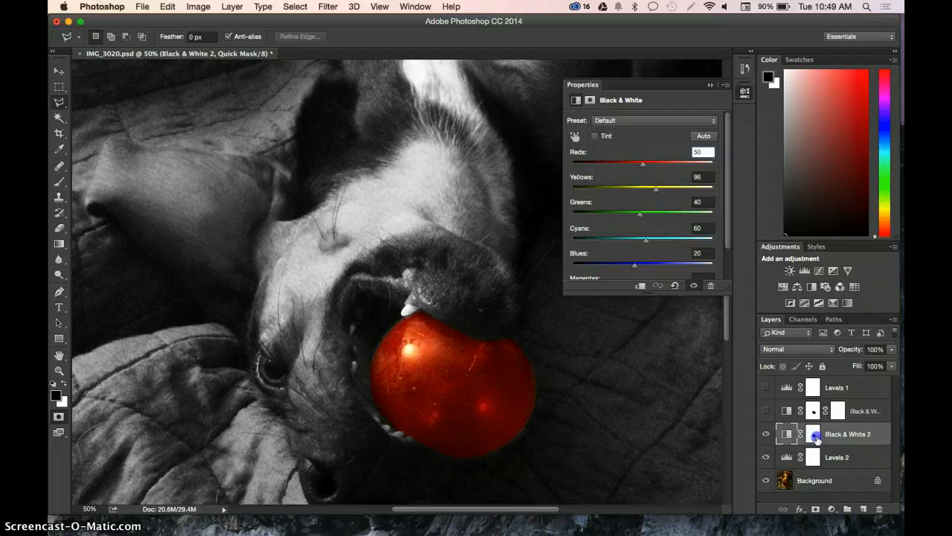
pyautogui.click(590, 100)
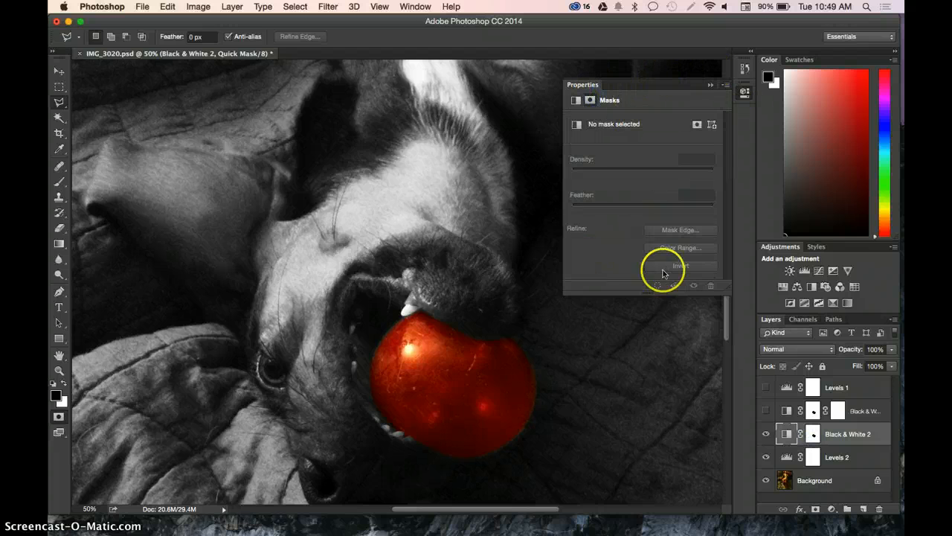
pyautogui.click(689, 231)
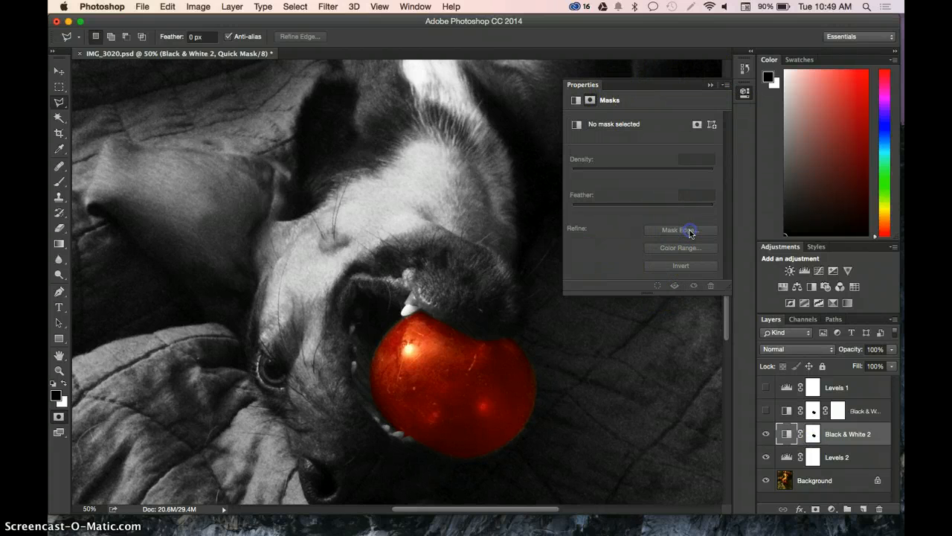
pyautogui.click(709, 85)
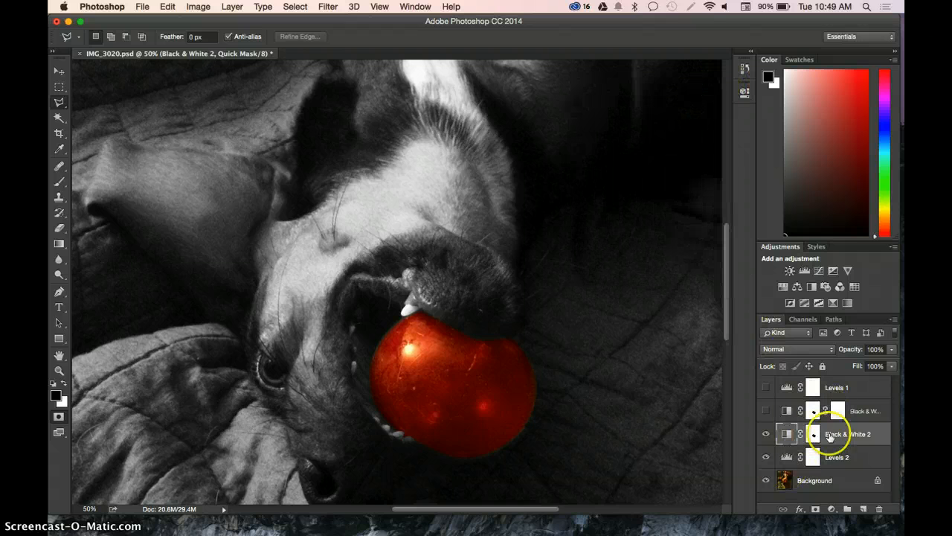
pyautogui.click(59, 117)
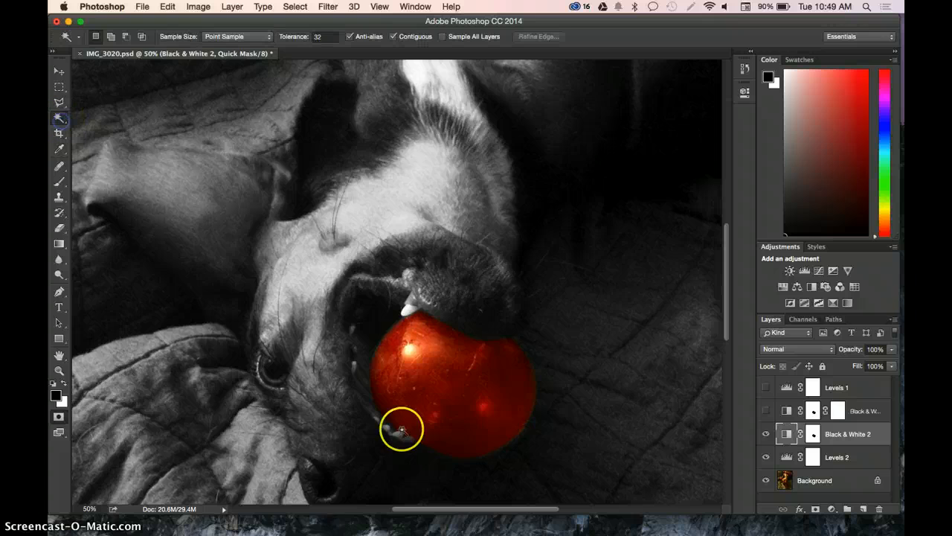
pyautogui.click(433, 396)
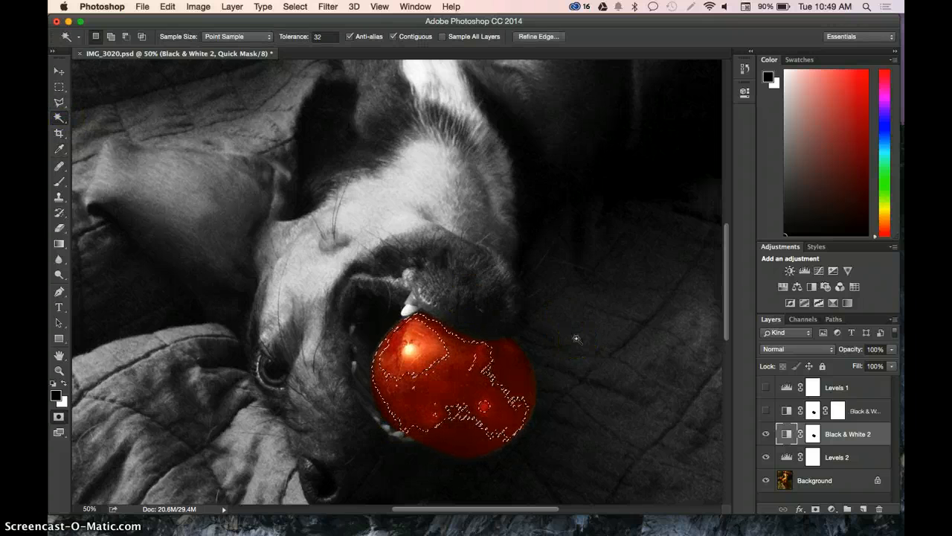
pyautogui.press('super+d')
pyautogui.click(601, 341)
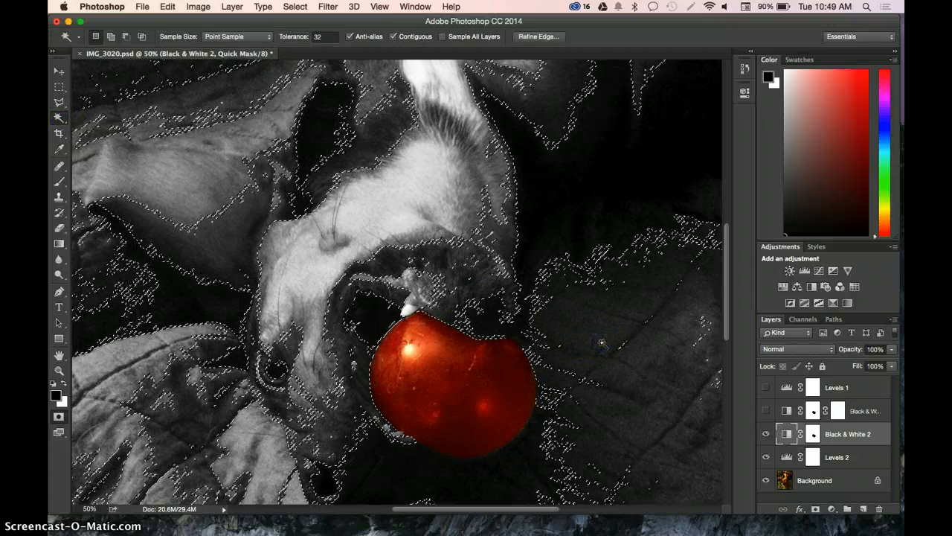
pyautogui.press('super+d')
# - Load the layer mask of the hidden Black & White 1 layer as a selection
pyautogui.click(811, 411)
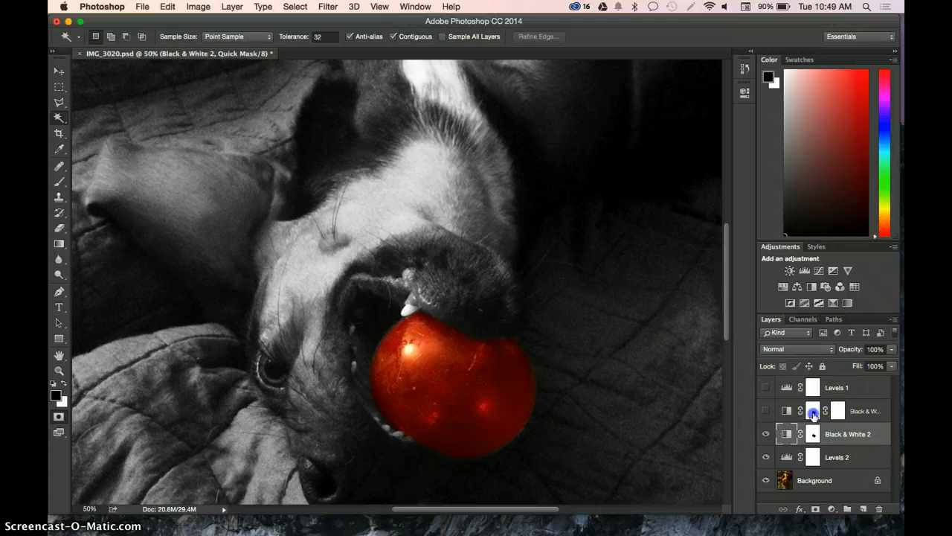
pyautogui.doubleClick(813, 413)
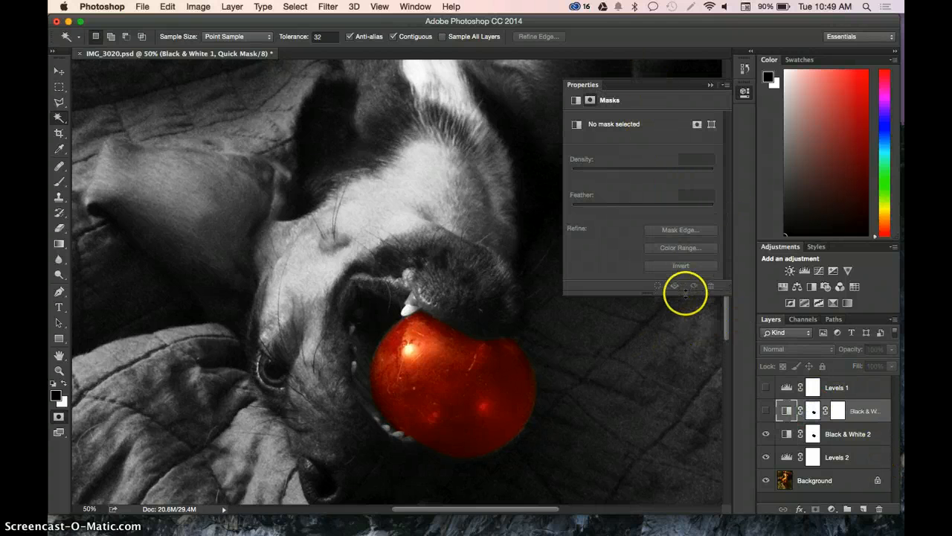
pyautogui.click(675, 225)
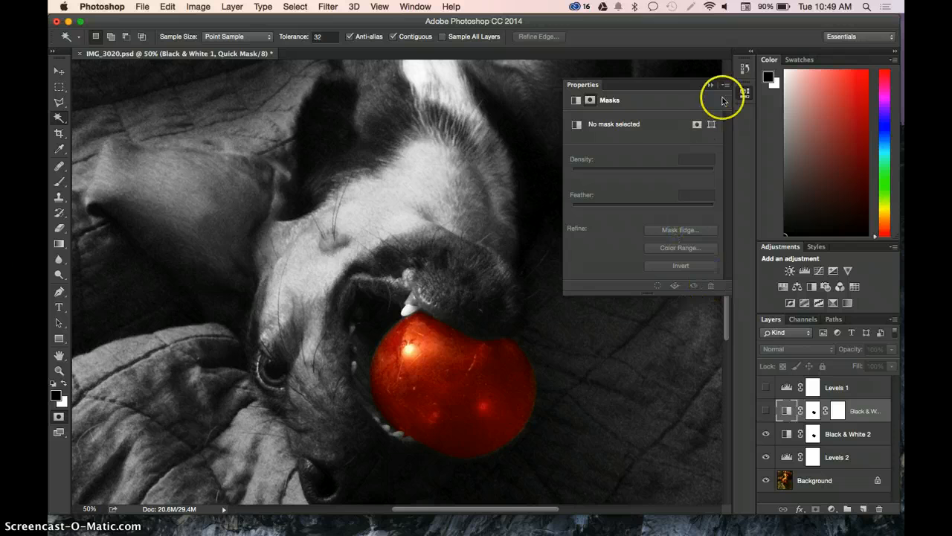
pyautogui.click(697, 124)
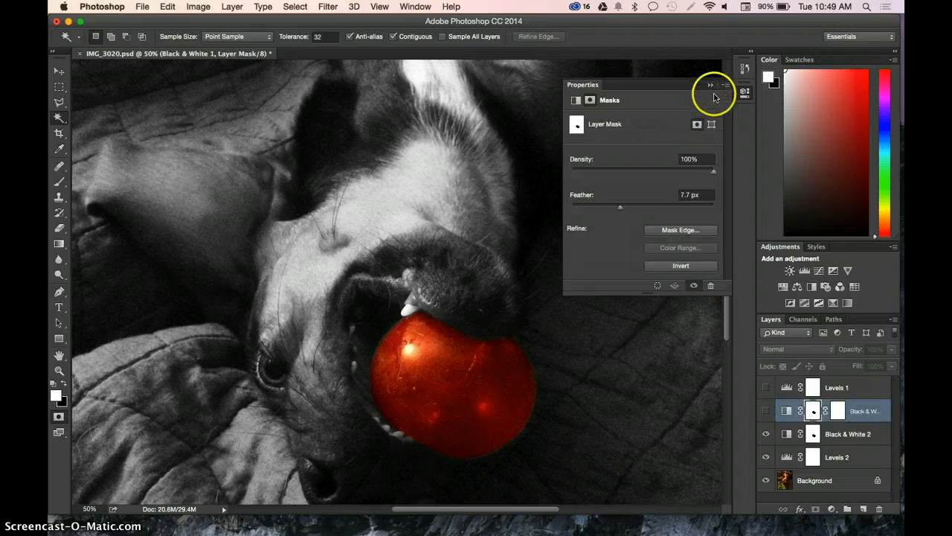
pyautogui.click(658, 285)
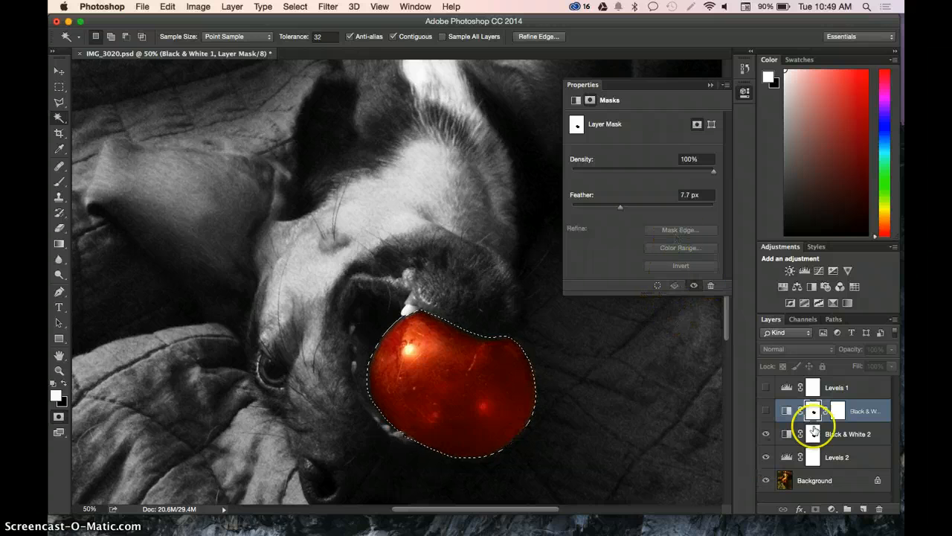
pyautogui.click(710, 85)
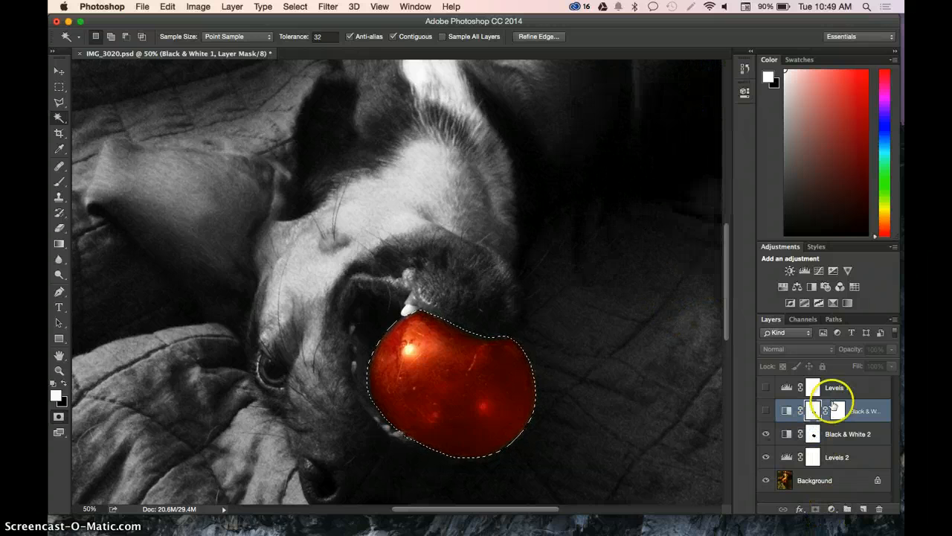
# - Activate the Black & White 2 layer mask, clear the selection, and check the mask's edge in Refine Mask
pyautogui.doubleClick(812, 435)
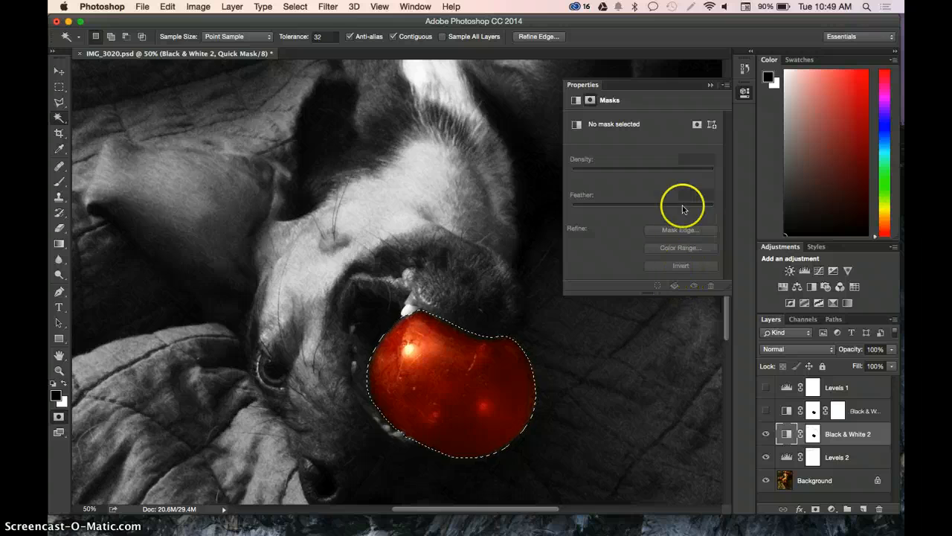
pyautogui.click(696, 125)
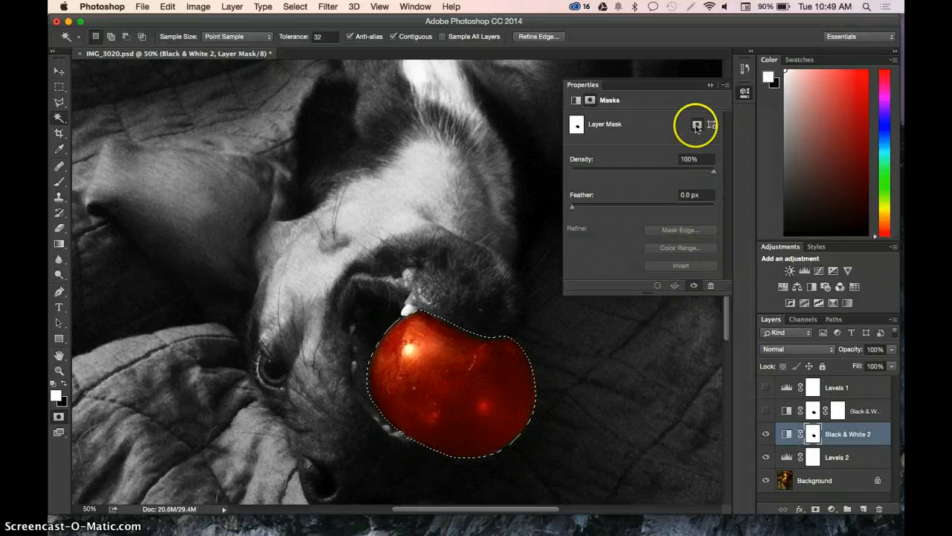
pyautogui.press('super+d')
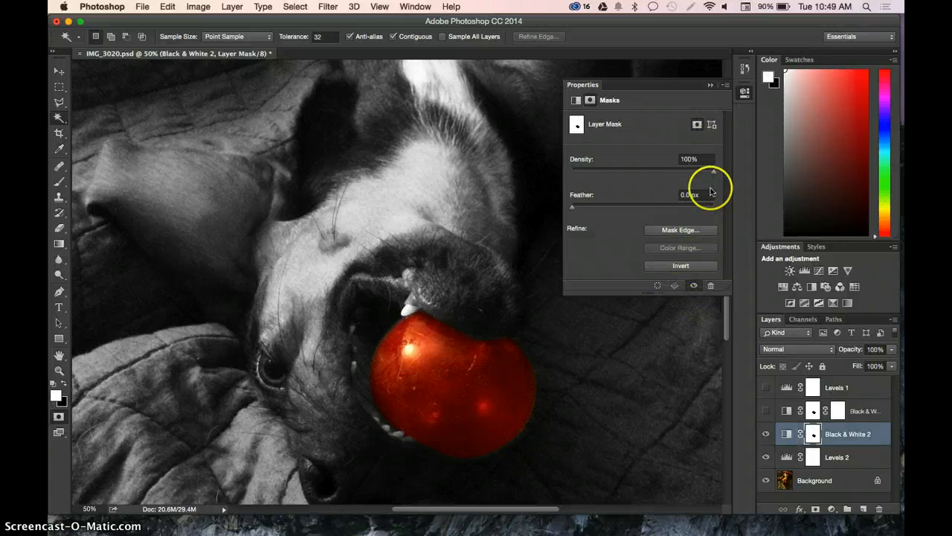
pyautogui.click(695, 128)
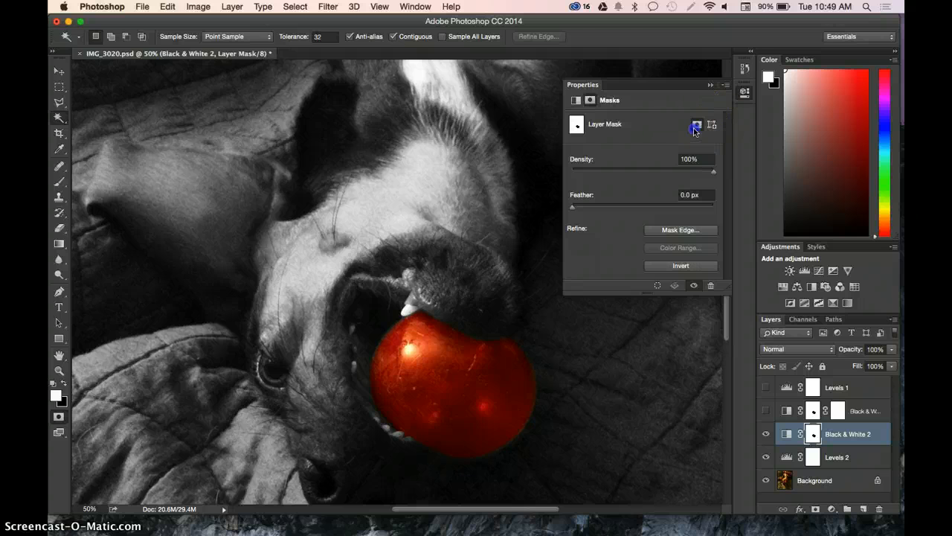
pyautogui.click(678, 230)
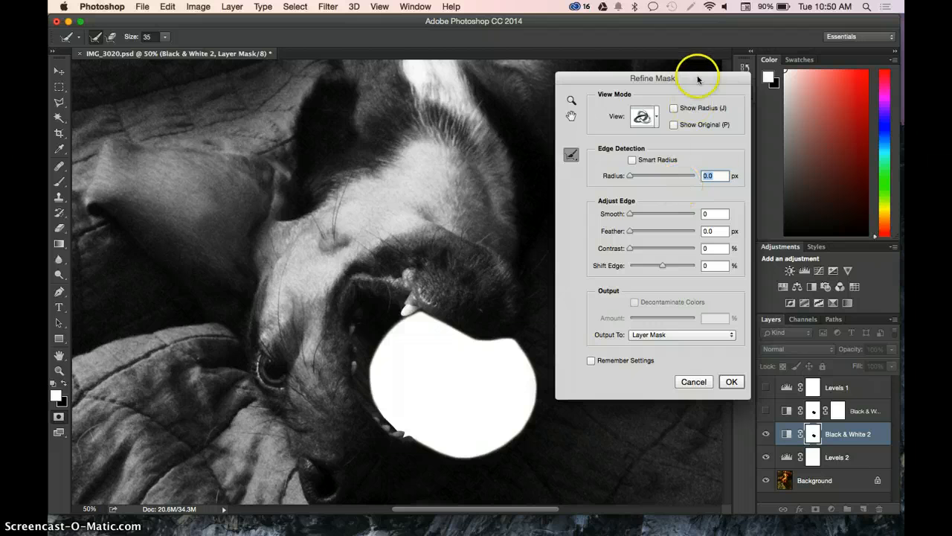
pyautogui.click(731, 381)
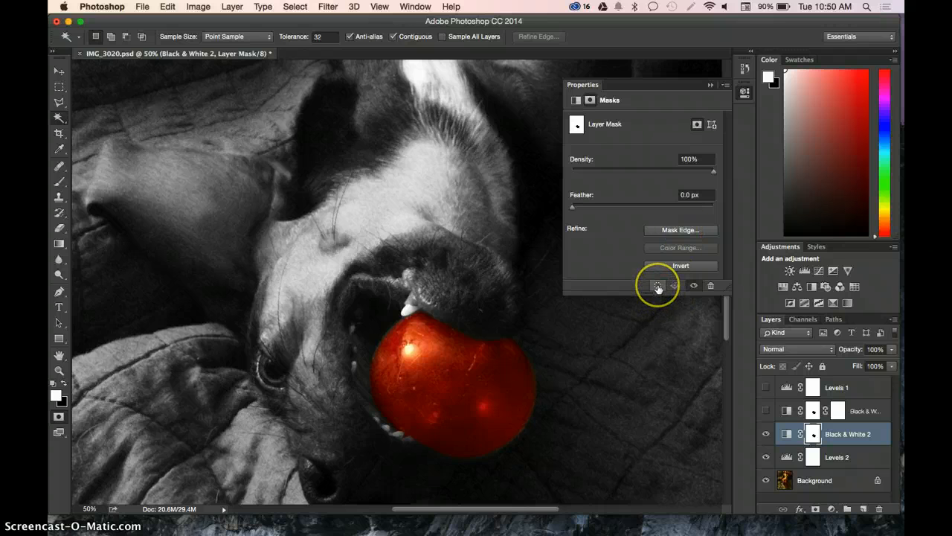
# - Try loading the Black & White 2 layer mask as a selection and switching Quick Mask mode on it
pyautogui.click(658, 289)
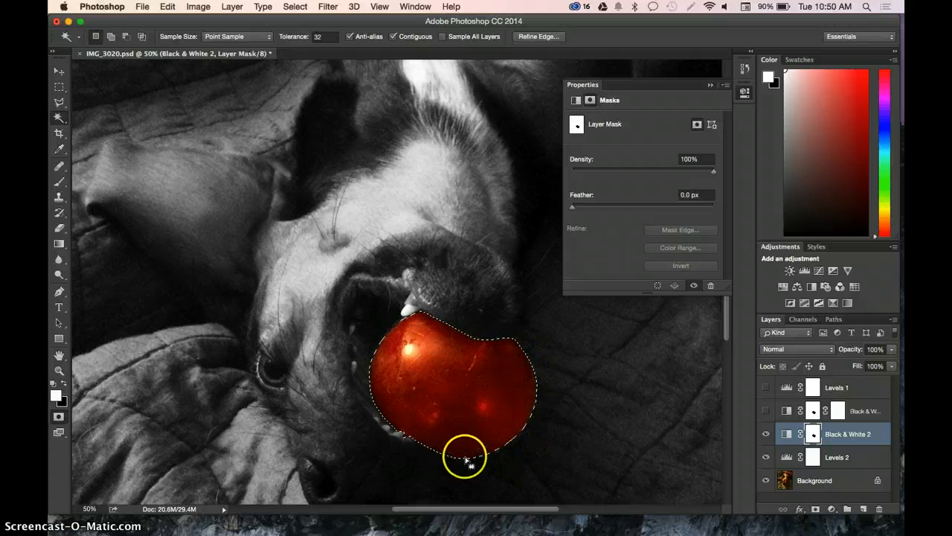
pyautogui.click(59, 418)
pyautogui.click(59, 416)
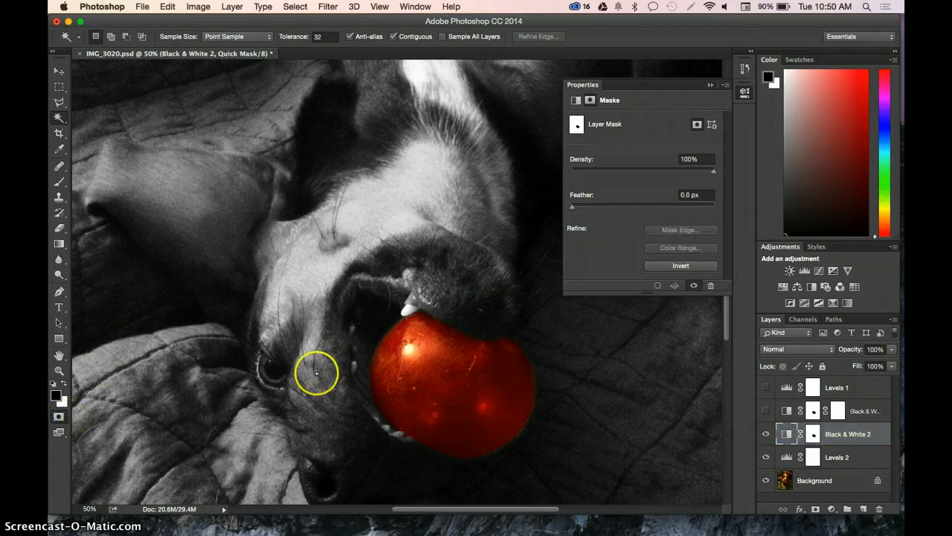
pyautogui.click(657, 285)
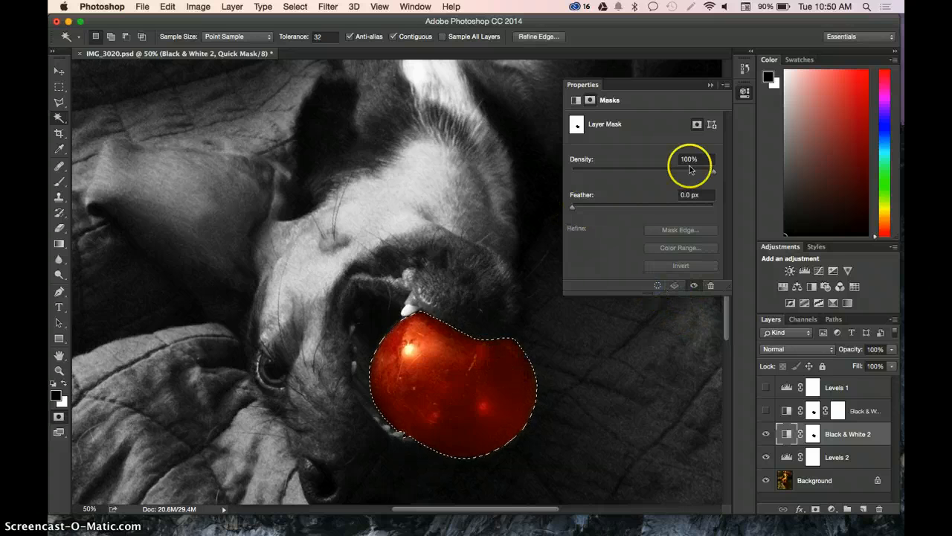
pyautogui.click(711, 84)
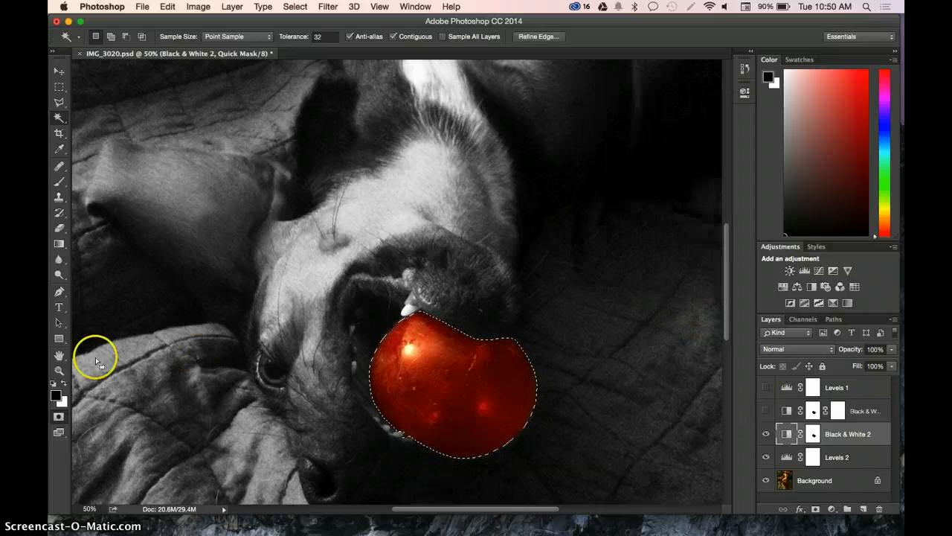
pyautogui.click(60, 417)
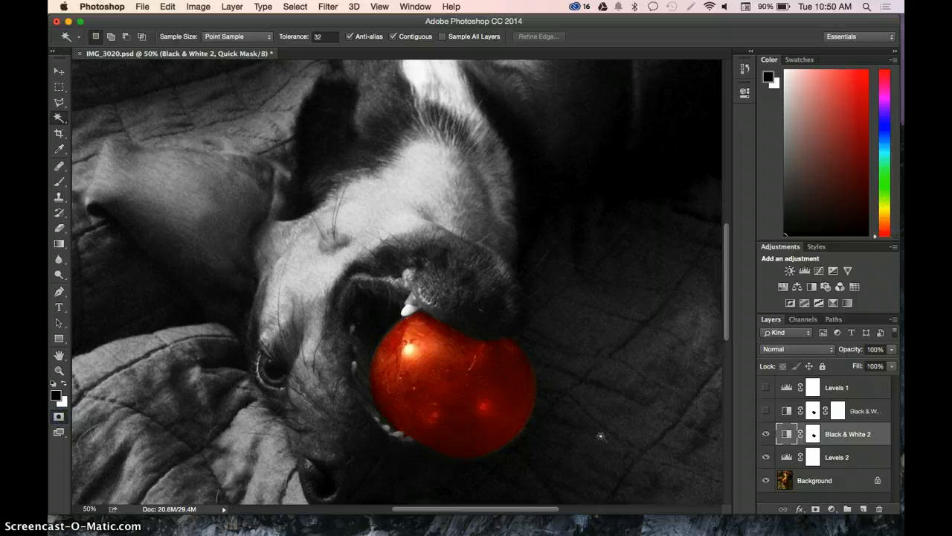
# - Load the Black & White 2 layer mask as a selection
pyautogui.doubleClick(813, 433)
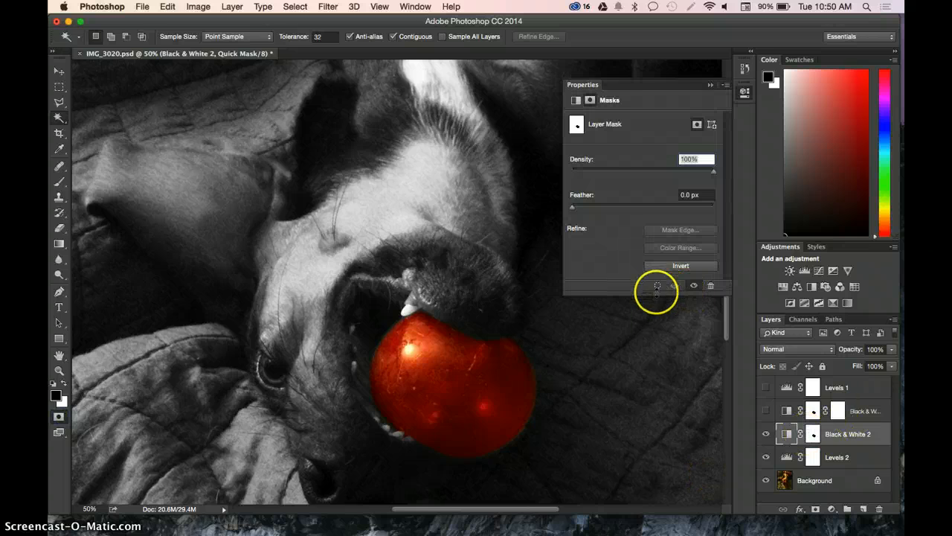
pyautogui.click(657, 285)
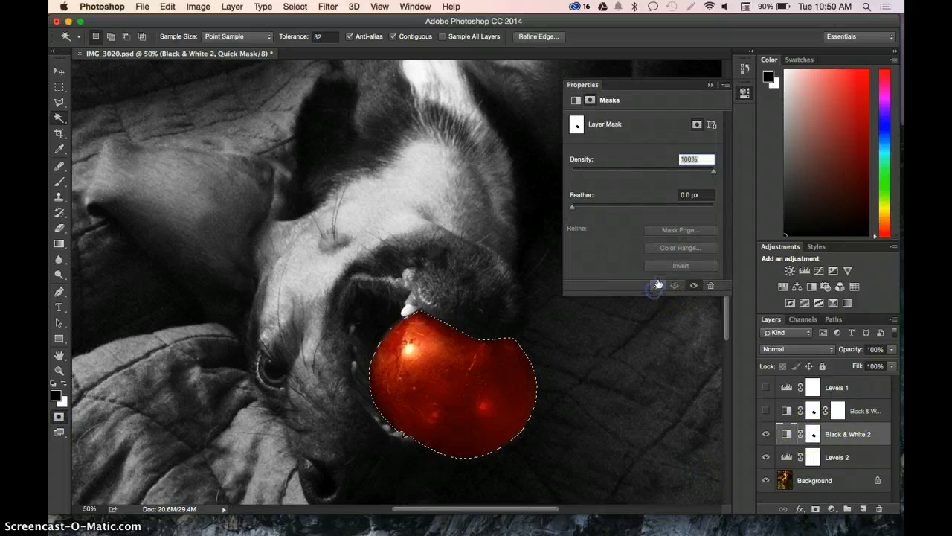
pyautogui.click(707, 85)
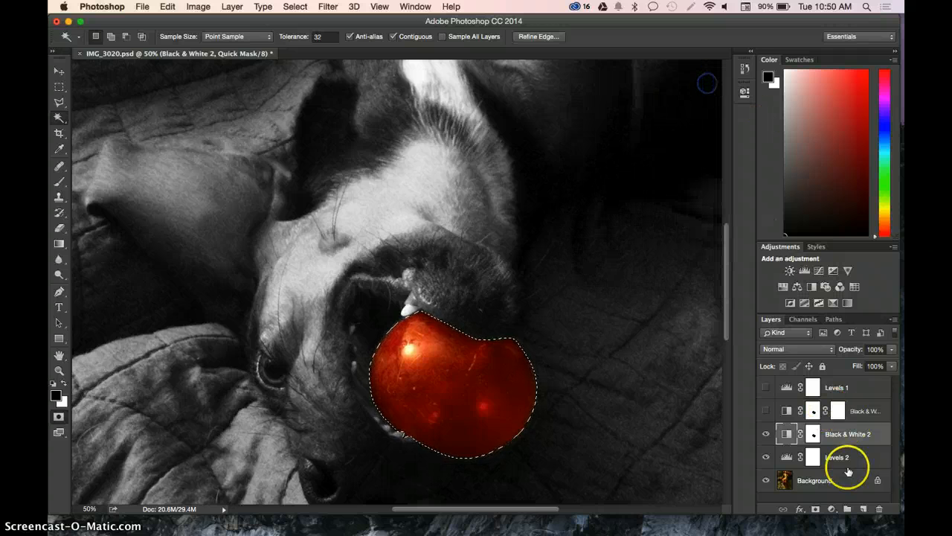
# - Add a new layer directly above the Background and fill the selected surroundings of the ball with black
pyautogui.click(815, 480)
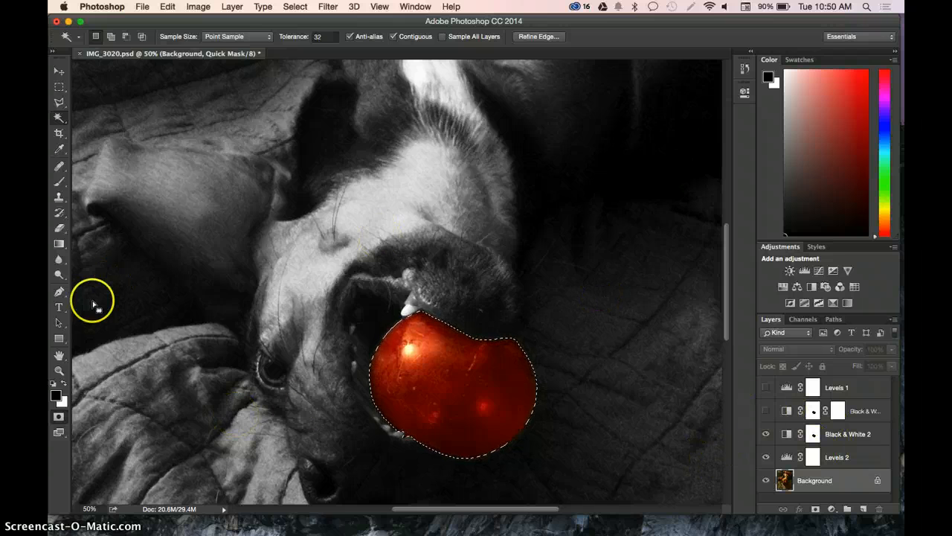
pyautogui.click(864, 508)
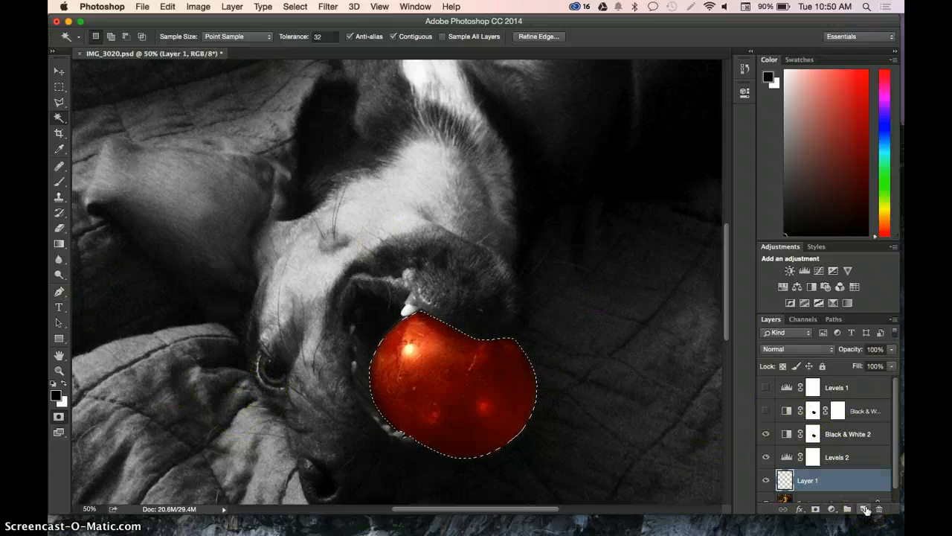
pyautogui.hotkey('alt', 'BackSpace')
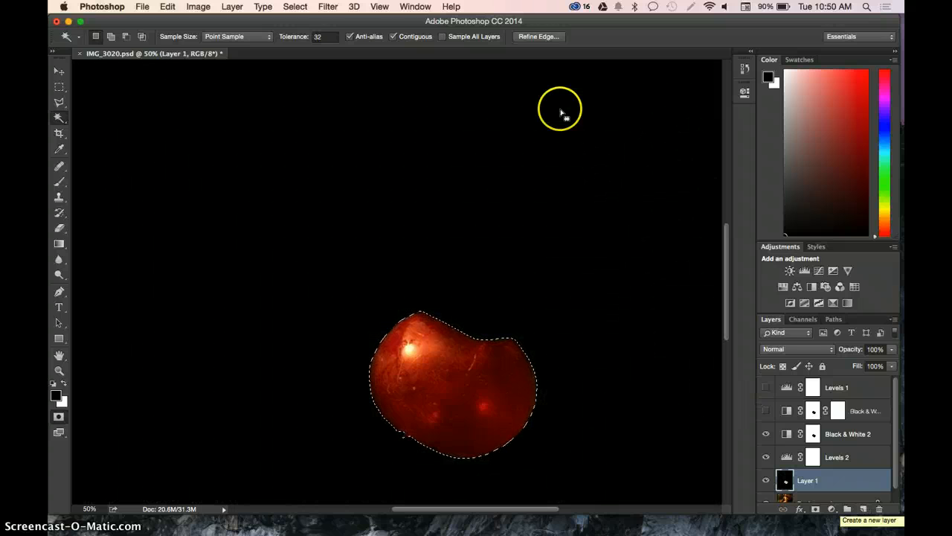
# - Invert the selection, hide Layer 1, and exit Quick Mask mode with the Background layer active
pyautogui.click(295, 6)
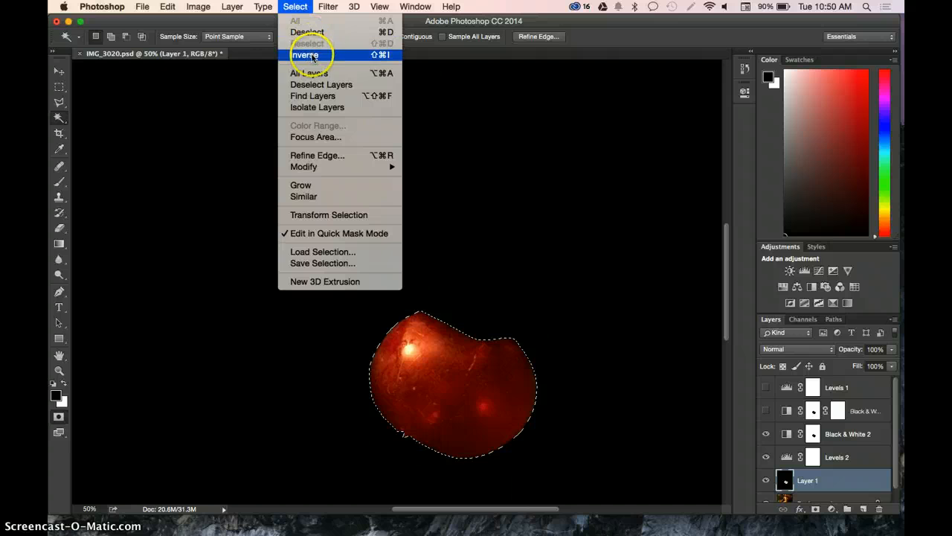
pyautogui.click(311, 57)
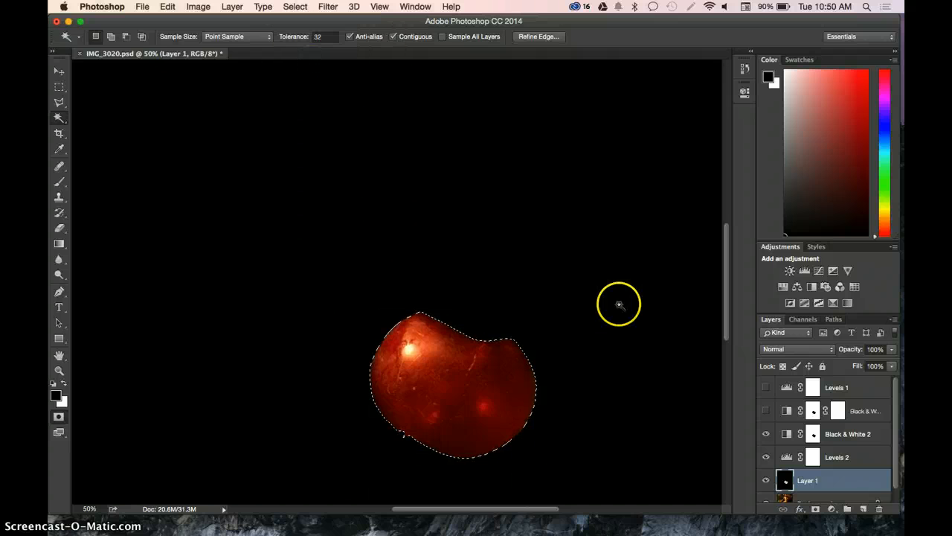
pyautogui.click(765, 479)
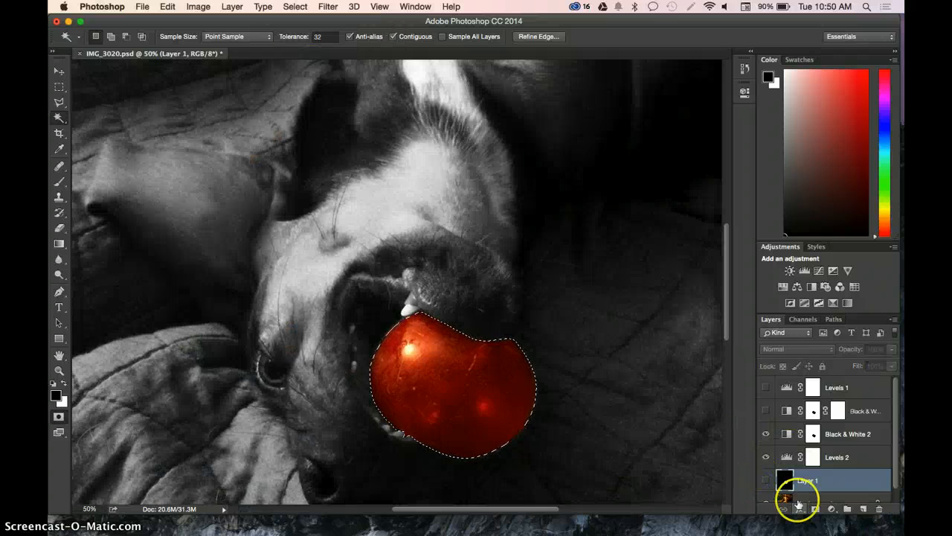
pyautogui.click(799, 500)
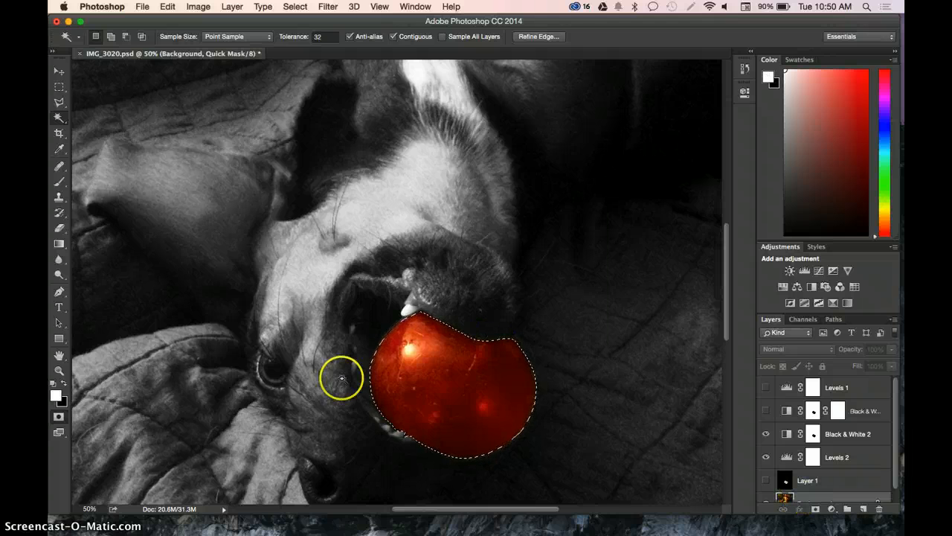
pyautogui.click(60, 418)
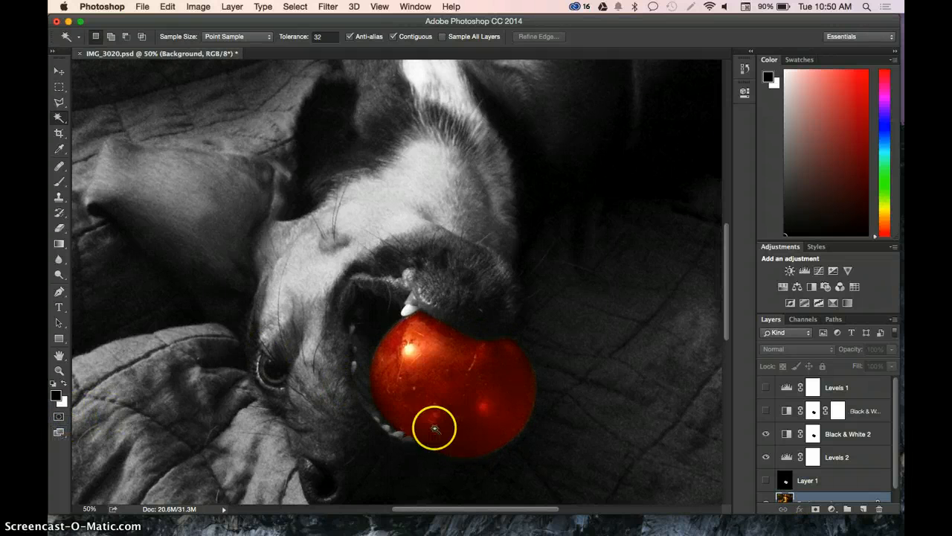
# - Select the empty ball-shaped area of Layer 1 with the Magic Wand while the layer is shown, and hide the layer again
pyautogui.click(785, 480)
pyautogui.click(766, 480)
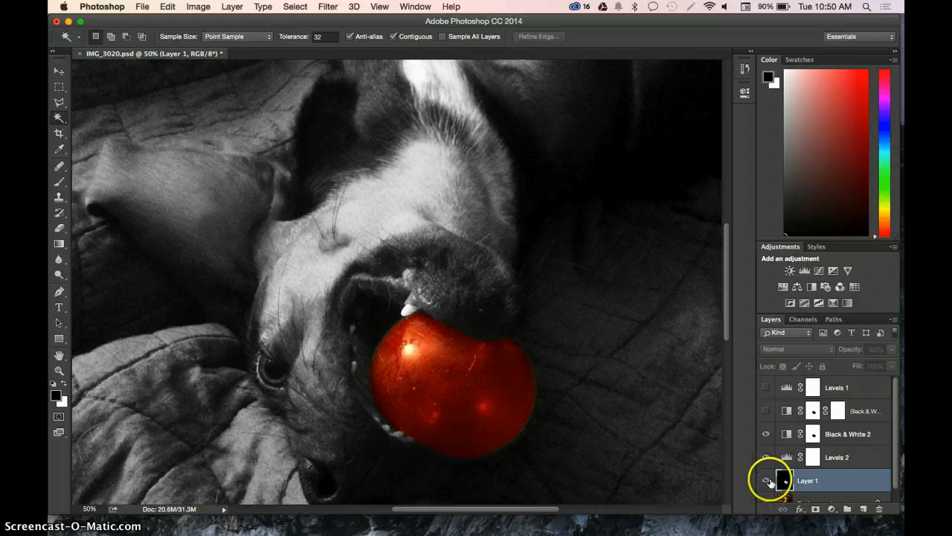
pyautogui.click(420, 377)
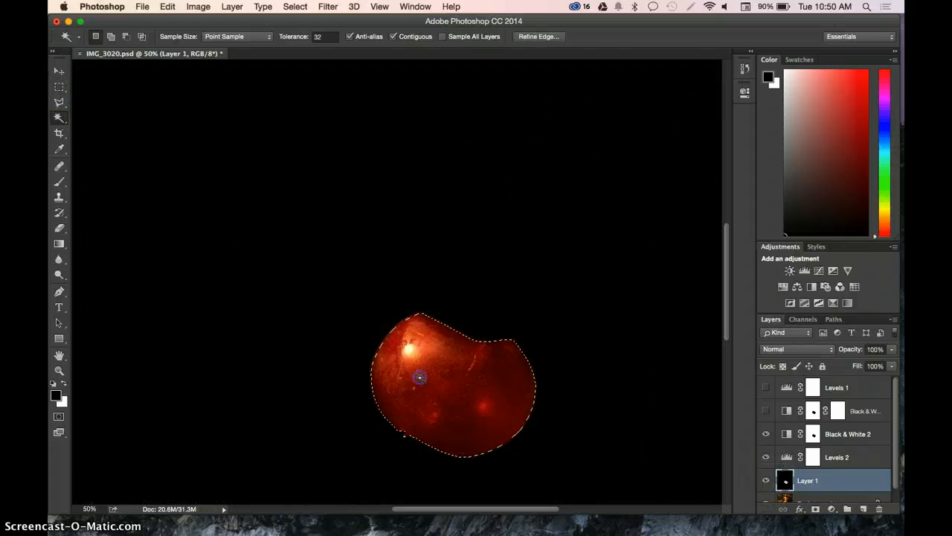
pyautogui.click(765, 479)
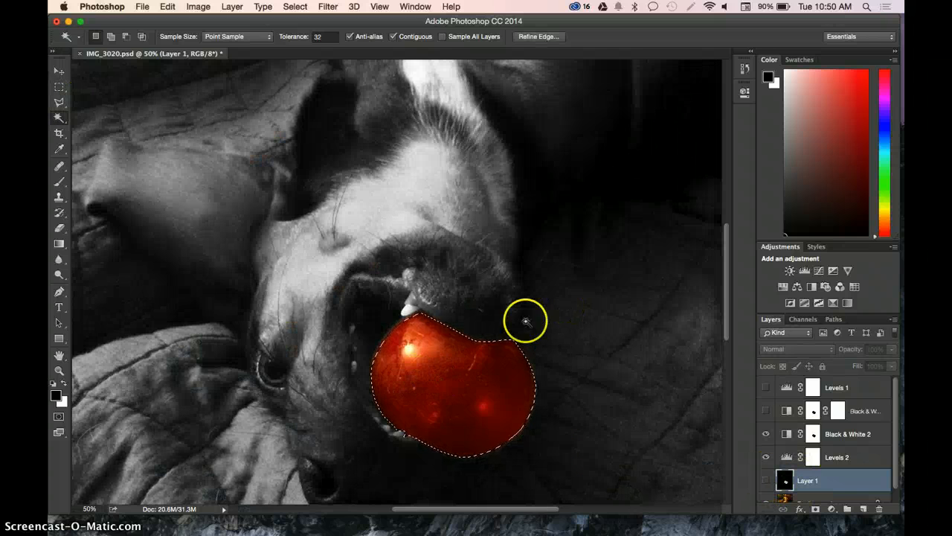
pyautogui.scroll(-3, 414, 406)
pyautogui.press('super+h')
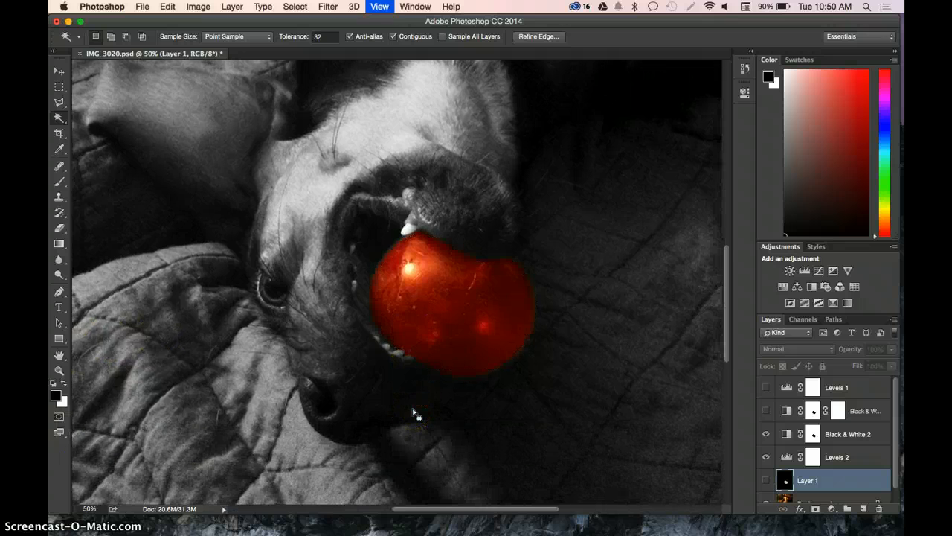
pyautogui.press('super+h')
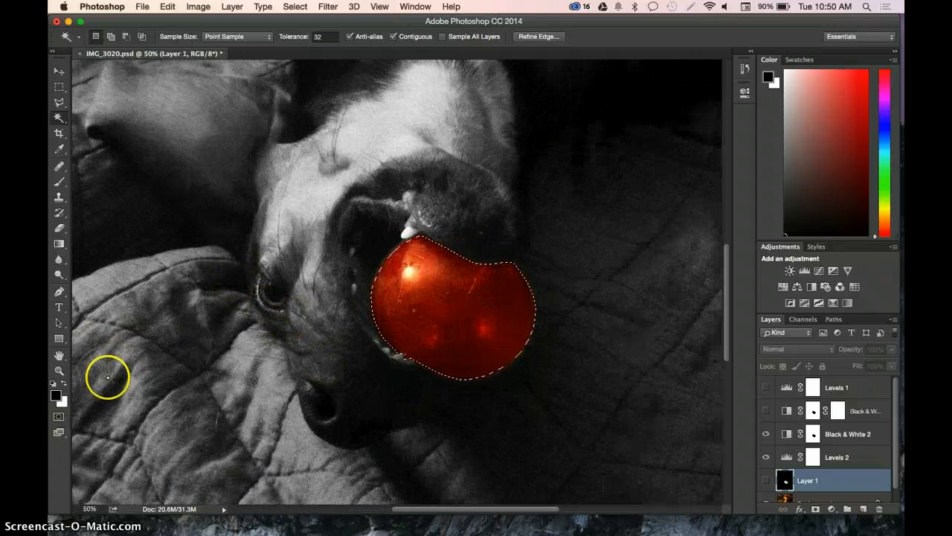
# - Switch the ball selection to Quick Mask mode and inspect the mask along the ball's edge at 200% magnification
pyautogui.click(59, 417)
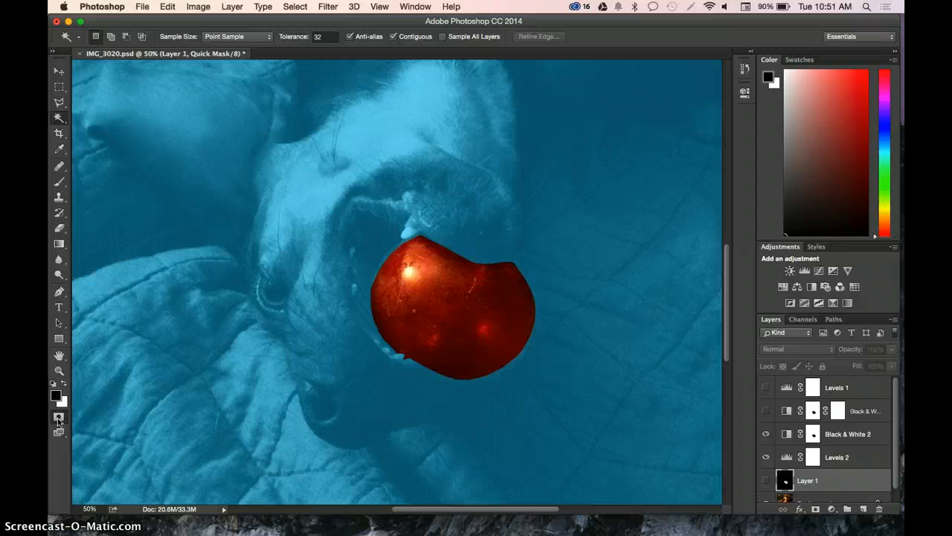
pyautogui.press('super+equal')
pyautogui.press('super+equal')
pyautogui.press('super+equal')
pyautogui.scroll(-3, 207, 319)
pyautogui.hscroll(-1, 208, 318)
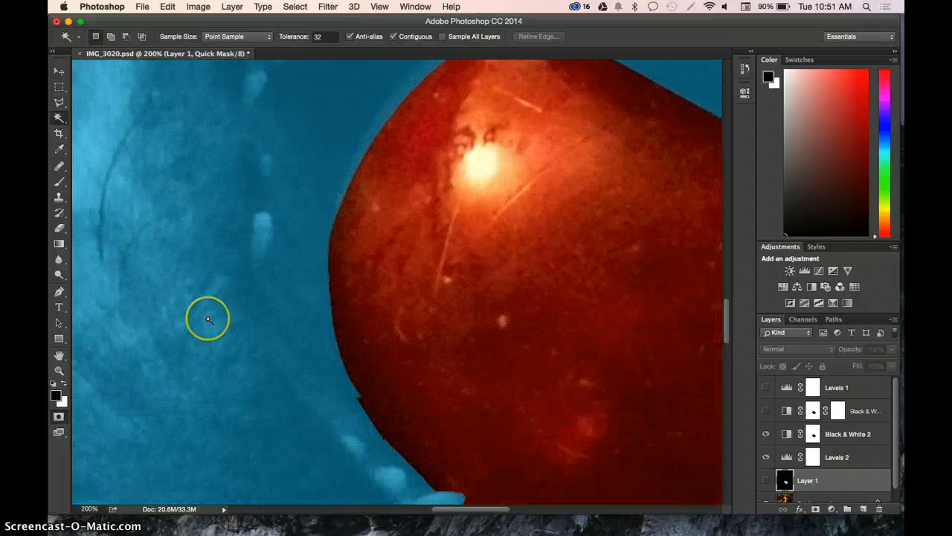
pyautogui.scroll(5, 207, 319)
pyautogui.hscroll(3, 208, 318)
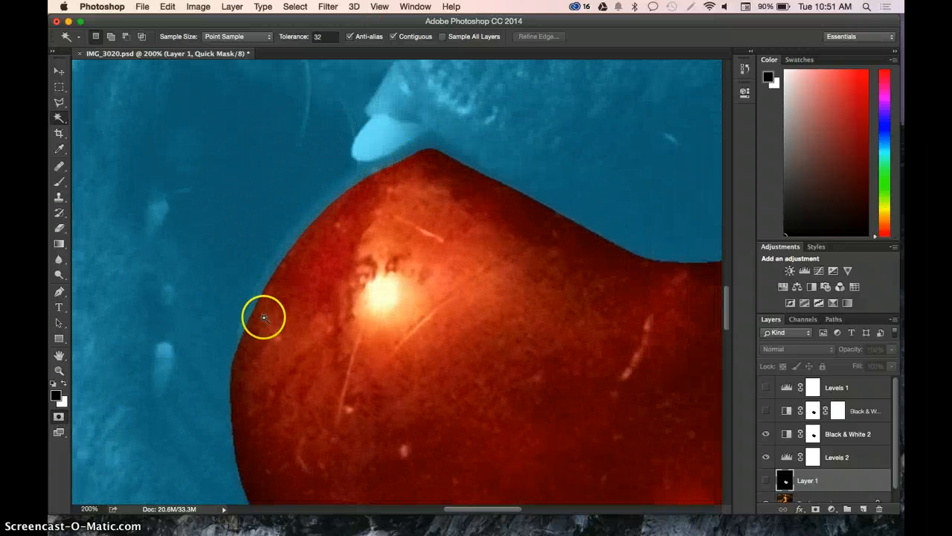
# - Try extending the unmasked area along the ball's upper-left edge with a white 13 px brush
pyautogui.click(60, 227)
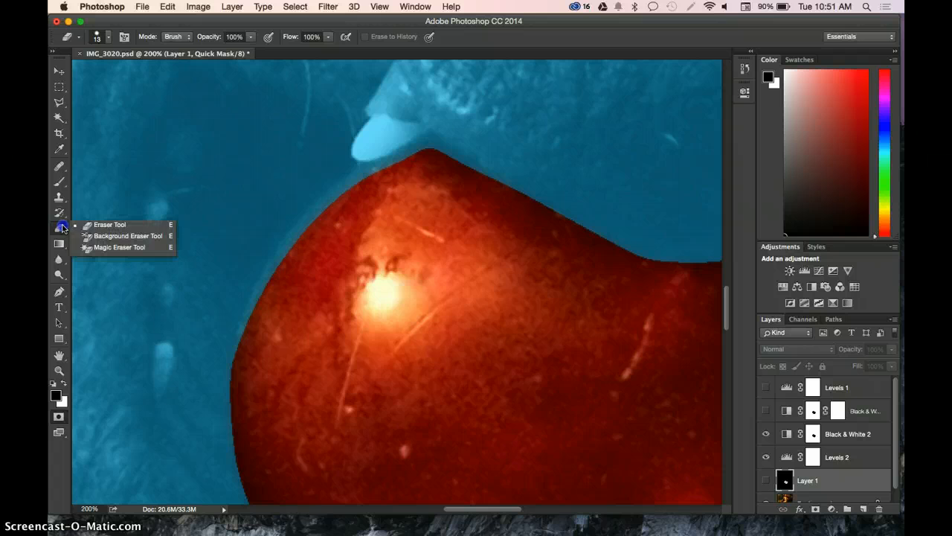
pyautogui.moveTo(56, 229); pyautogui.dragTo(112, 235)
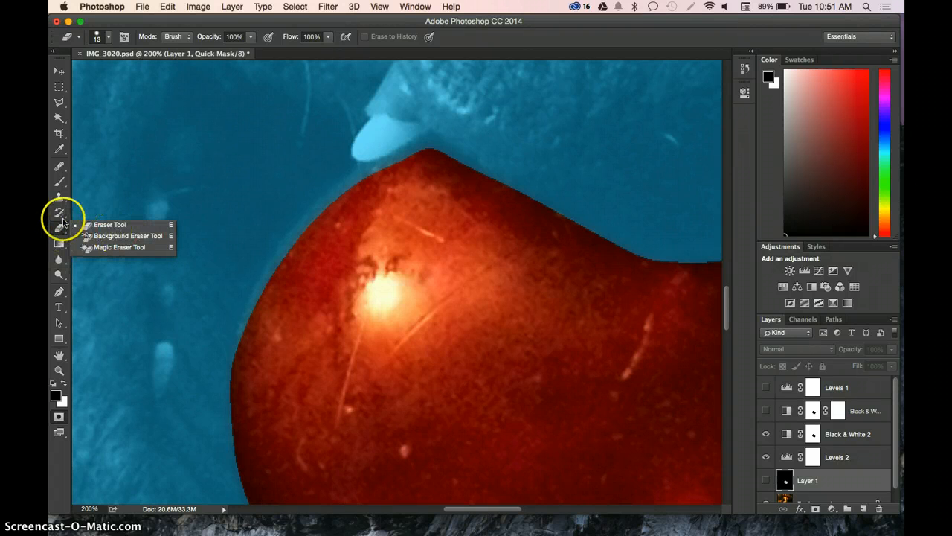
pyautogui.click(61, 183)
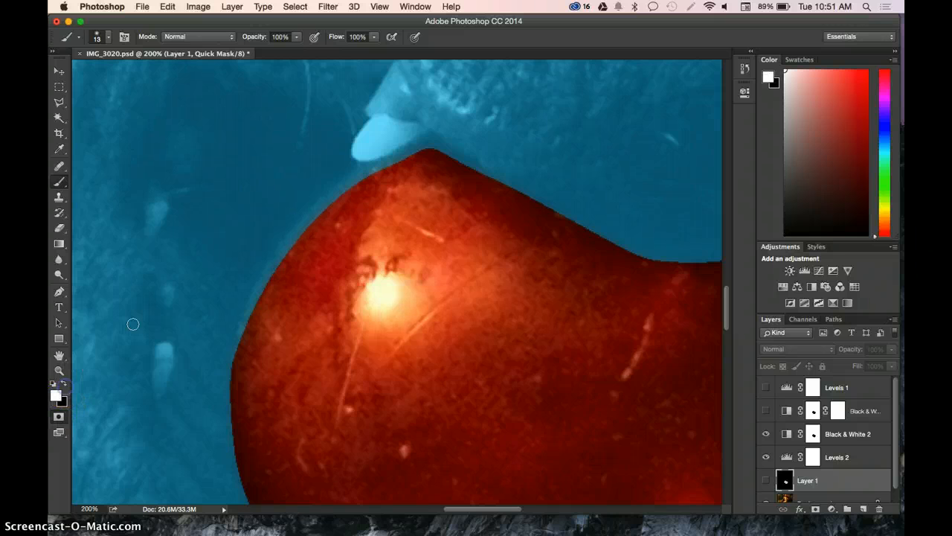
pyautogui.click(419, 149)
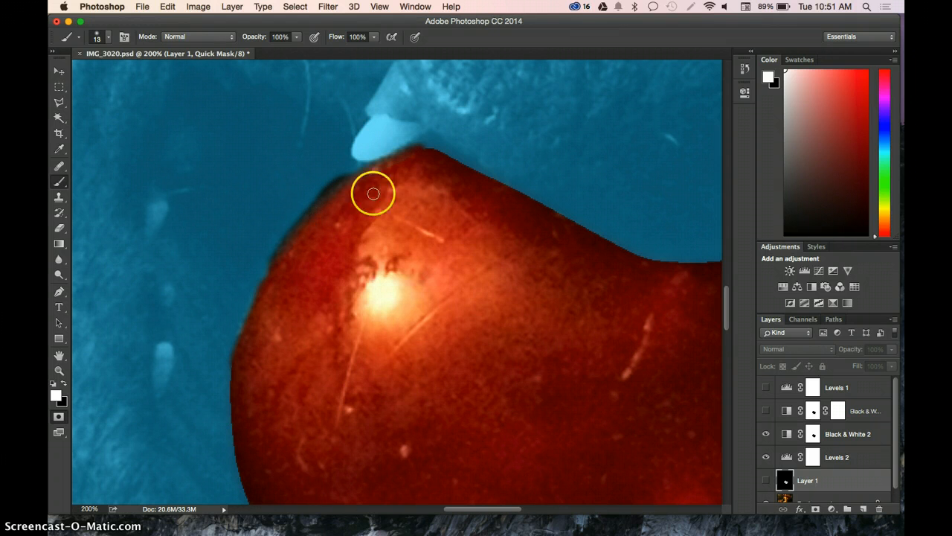
# - Revert the document to the history state just before the brush strokes on the Quick Mask
pyautogui.click(744, 68)
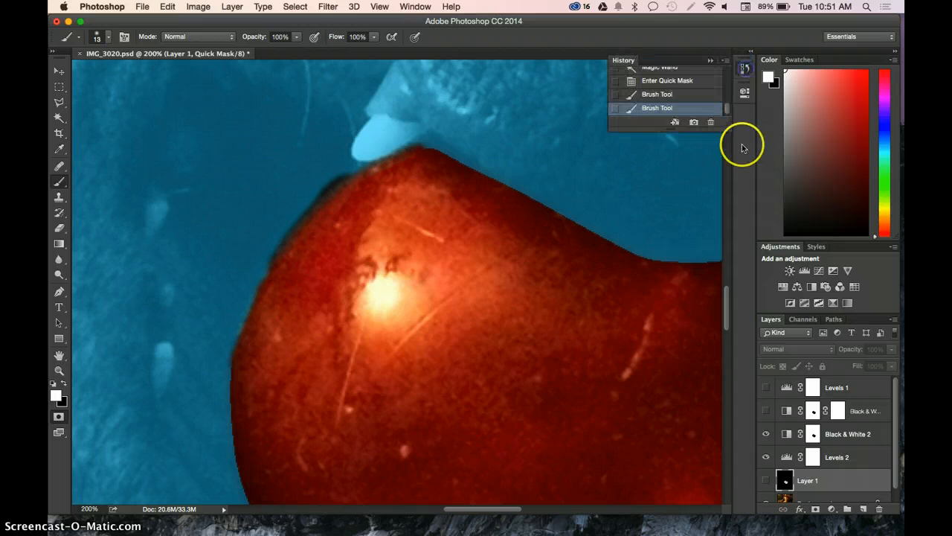
pyautogui.click(691, 96)
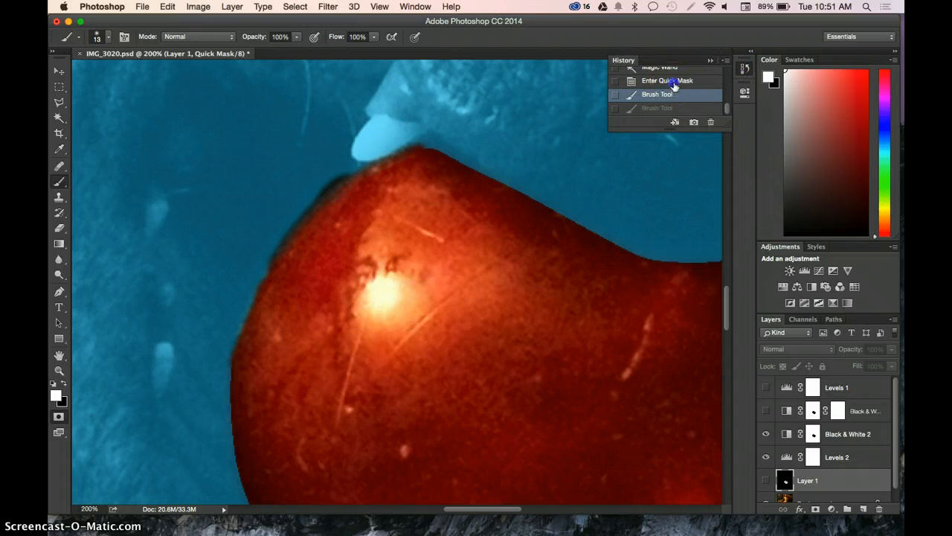
pyautogui.click(674, 81)
pyautogui.click(710, 60)
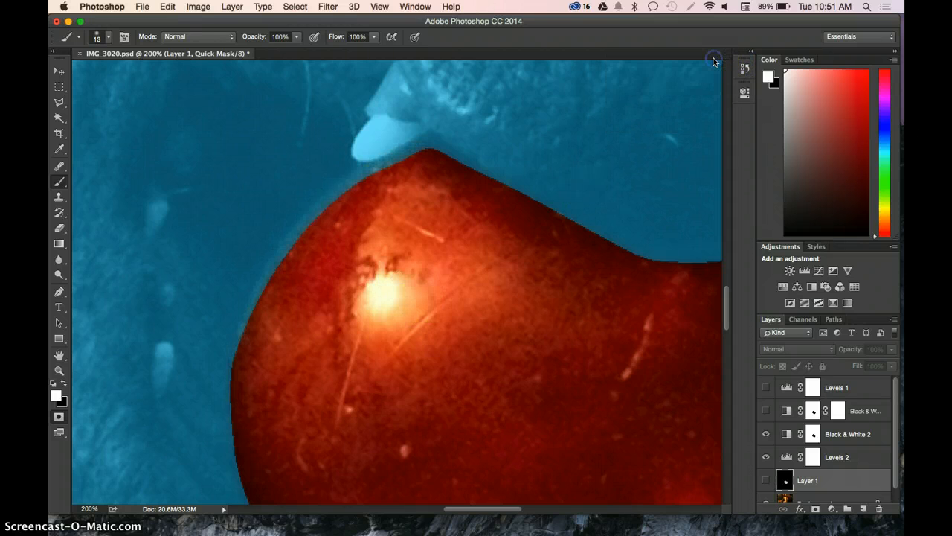
# - Paint a freehand black squiggle across the lower-left part of the ball in the Quick Mask
pyautogui.press('super+minus')
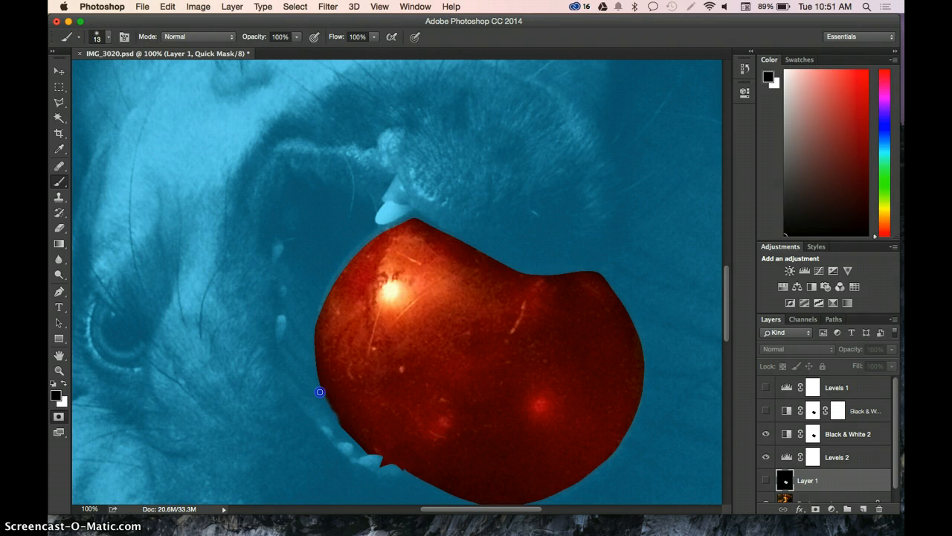
pyautogui.moveTo(321, 368); pyautogui.dragTo(440, 405)
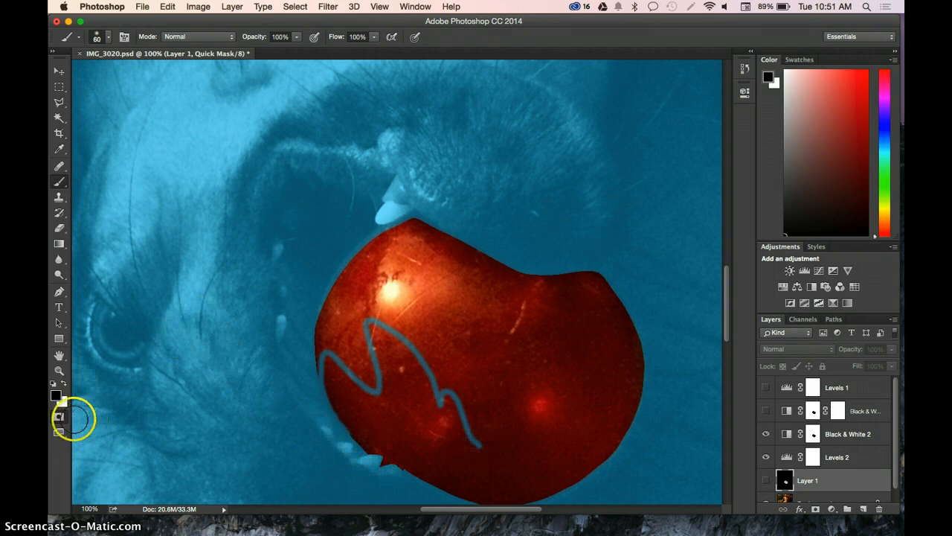
pyautogui.click(56, 398)
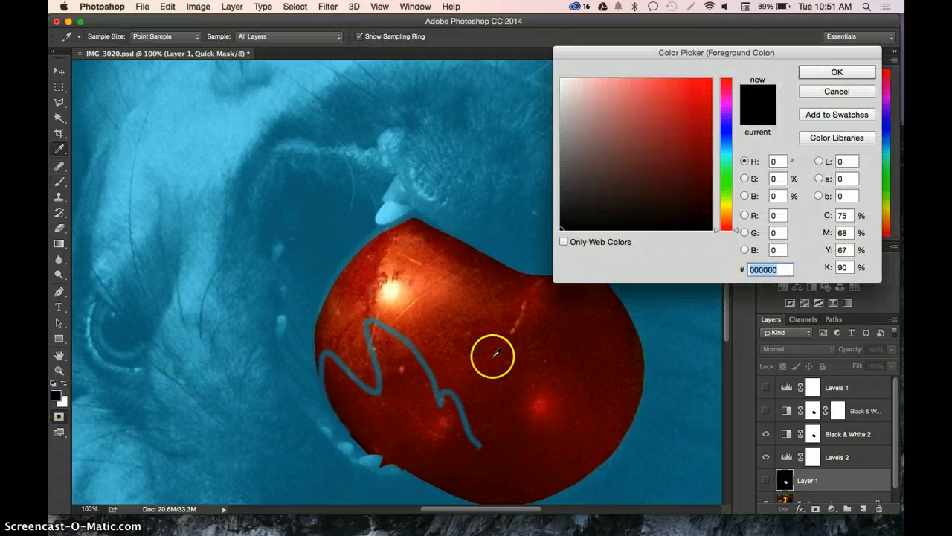
pyautogui.click(856, 89)
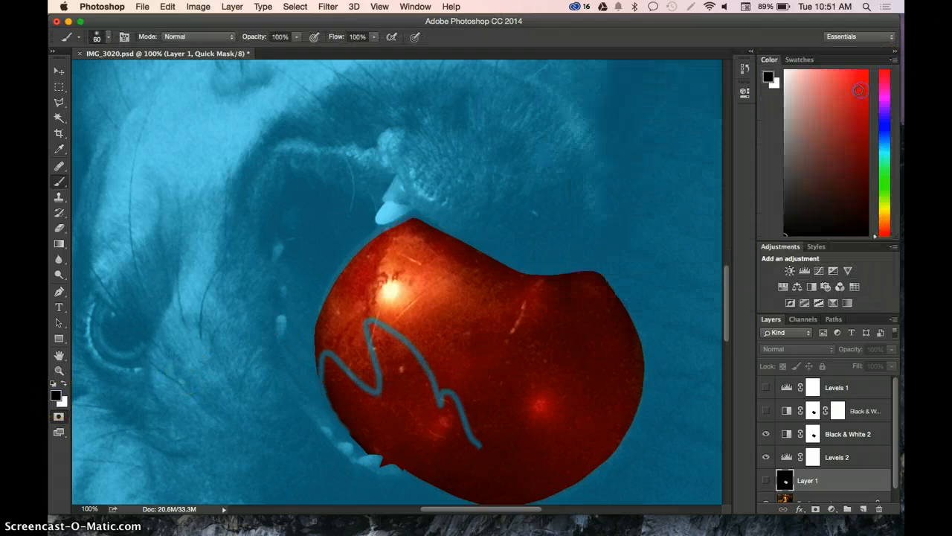
# - Use the Eraser to clear the squiggle from the ball and a round spot of mask over the dog's mouth beside it
pyautogui.click(59, 228)
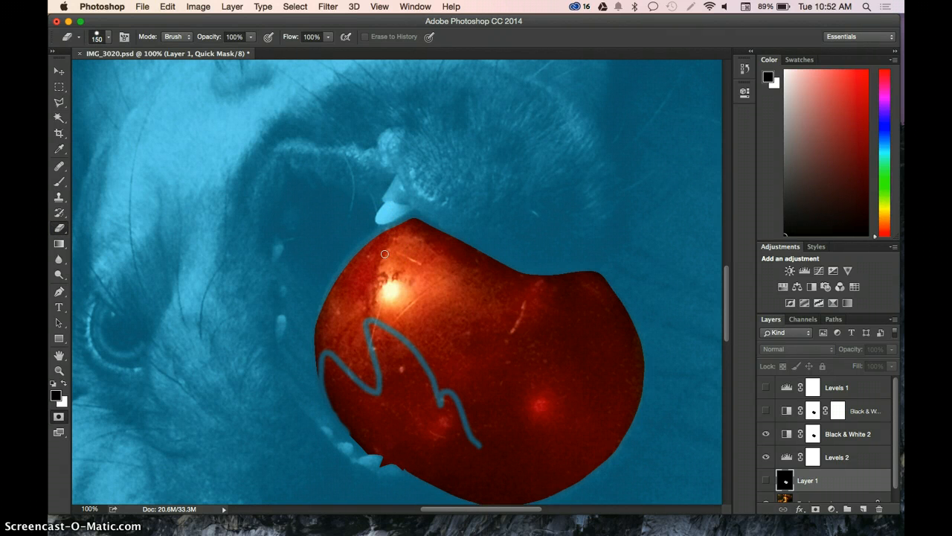
pyautogui.click(279, 209)
pyautogui.moveTo(352, 346)
pyautogui.mouseDown()
pyautogui.moveTo(386, 418)
pyautogui.moveTo(553, 467)
pyautogui.moveTo(578, 415)
pyautogui.mouseUp()
pyautogui.click(462, 249)
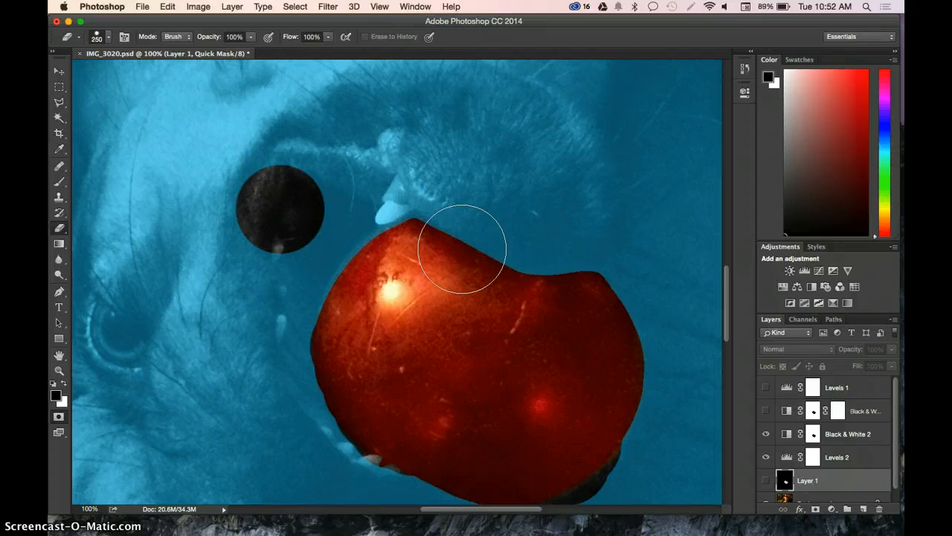
# - Enlarge the Eraser to 500 px and clear a round area of the Quick Mask centred on the ball
pyautogui.press(']')
pyautogui.press(']')
pyautogui.press(']')
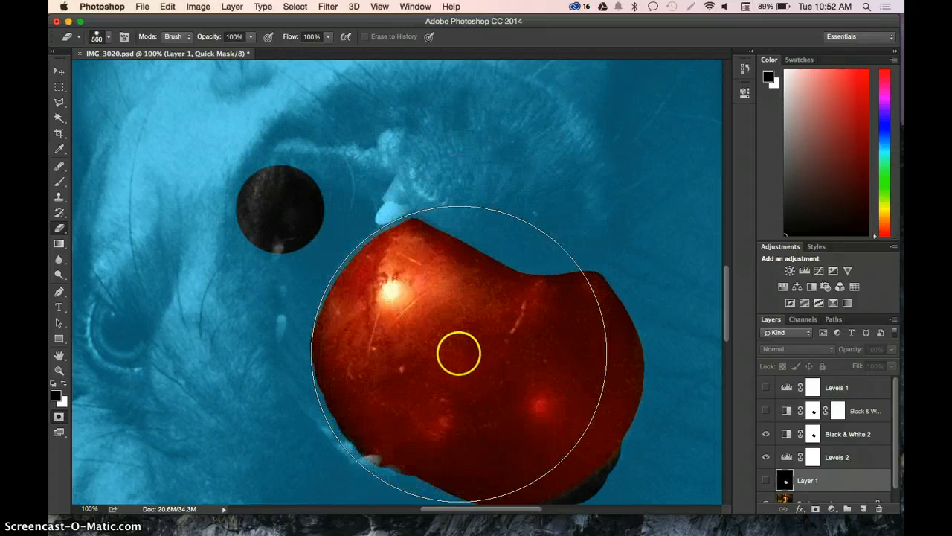
pyautogui.click(459, 354)
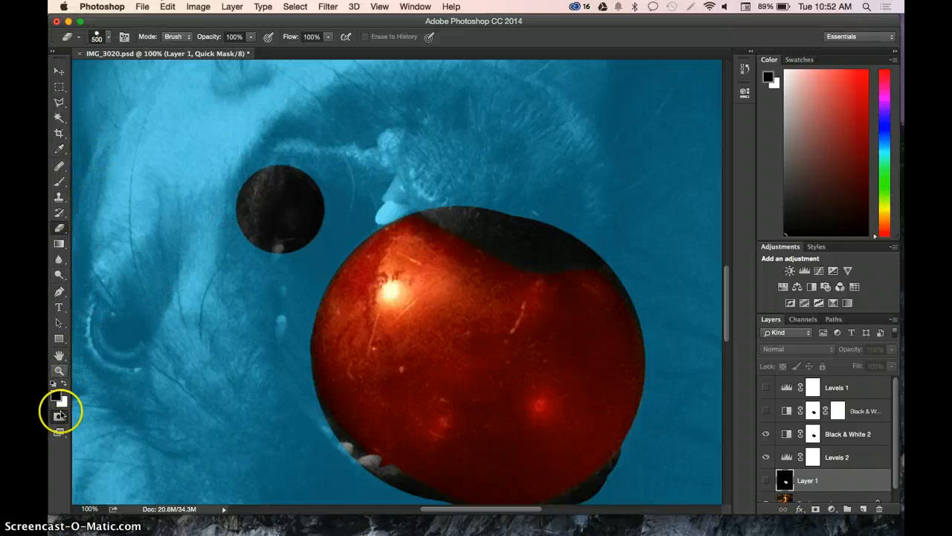
# - Paint the Quick Mask back over the dog's lip along the ball's upper edge using a soft black 200 px brush
pyautogui.click(60, 181)
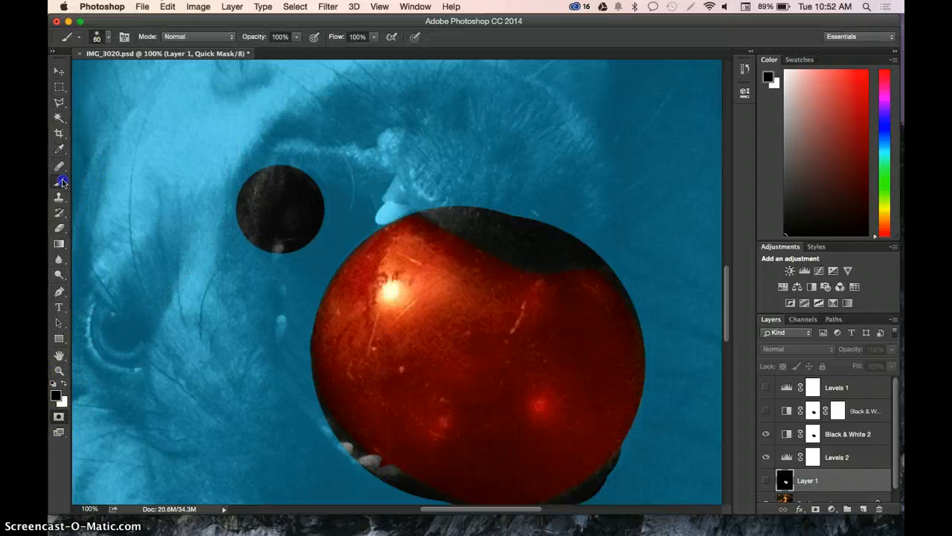
pyautogui.click(452, 183)
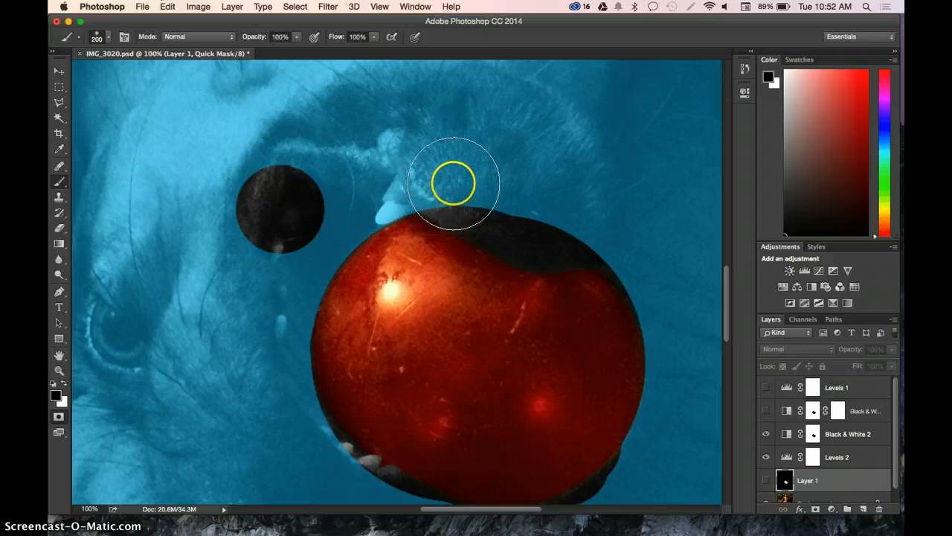
pyautogui.click(456, 179)
pyautogui.click(457, 182)
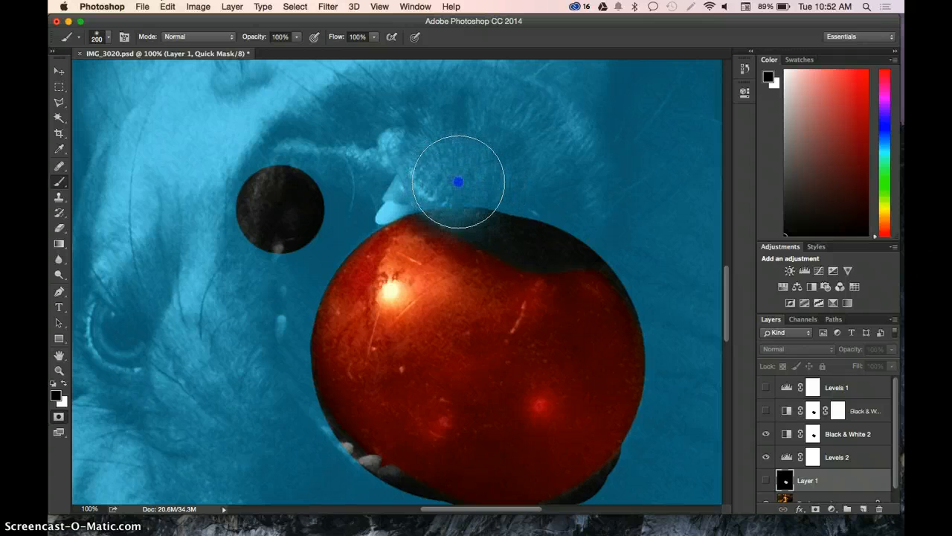
pyautogui.click(463, 184)
pyautogui.click(470, 194)
pyautogui.click(491, 197)
pyautogui.click(504, 204)
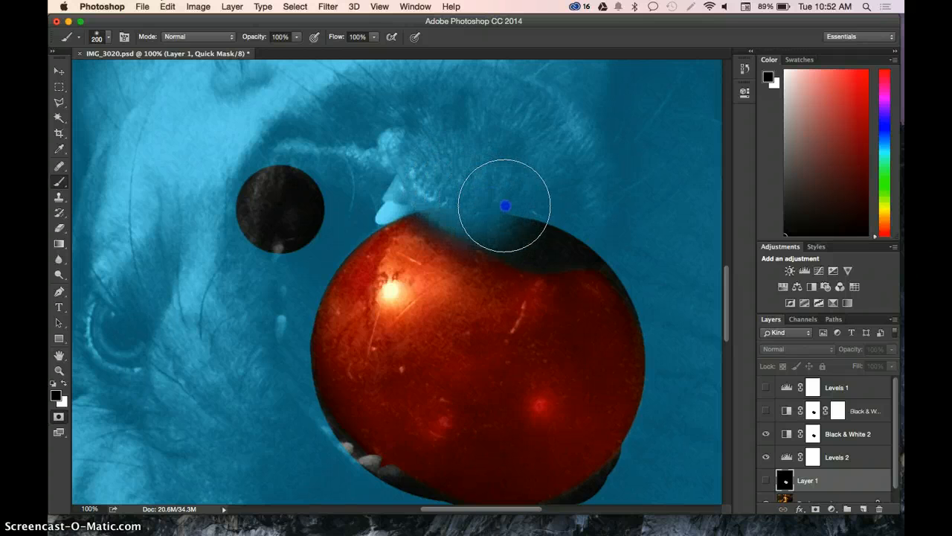
pyautogui.click(518, 219)
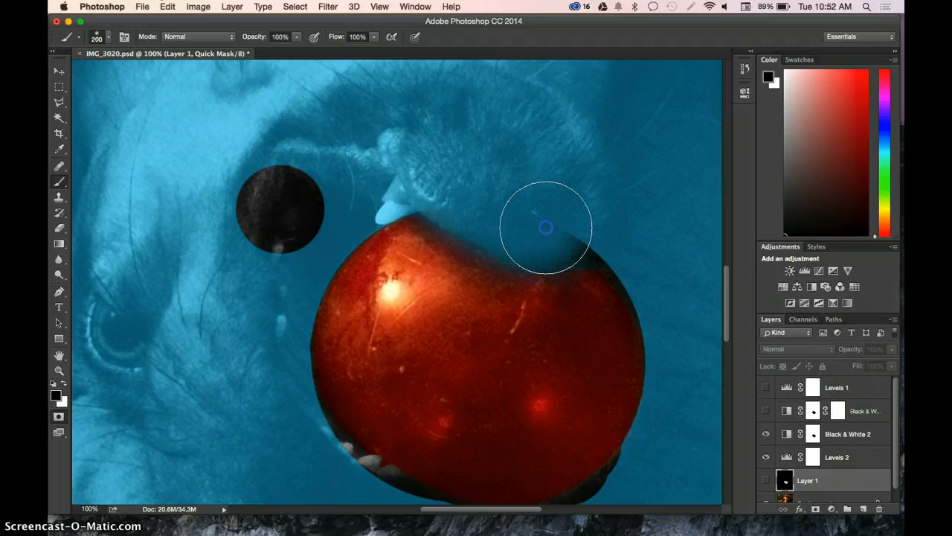
pyautogui.click(567, 225)
pyautogui.click(590, 221)
pyautogui.click(606, 219)
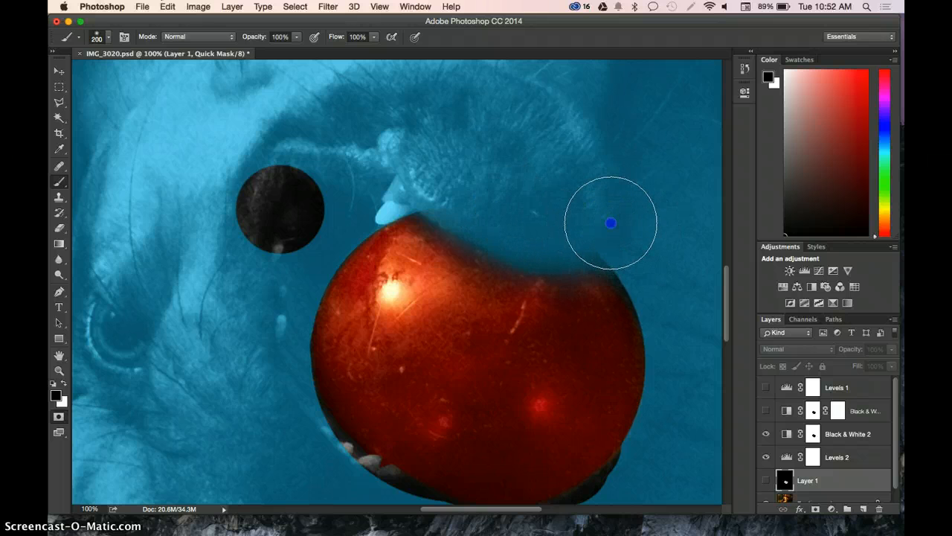
pyautogui.click(648, 249)
pyautogui.click(651, 262)
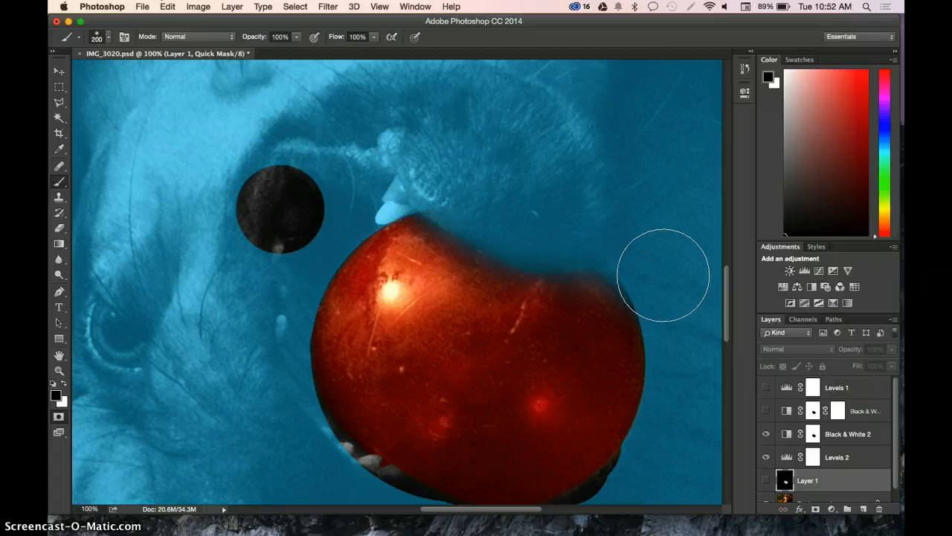
pyautogui.hotkey('ctrl', 'Up')
pyautogui.click(607, 383)
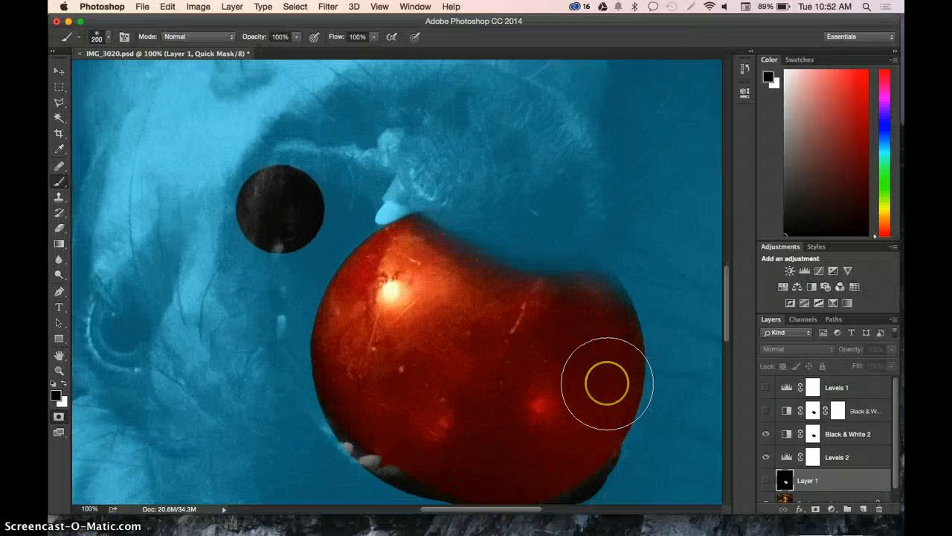